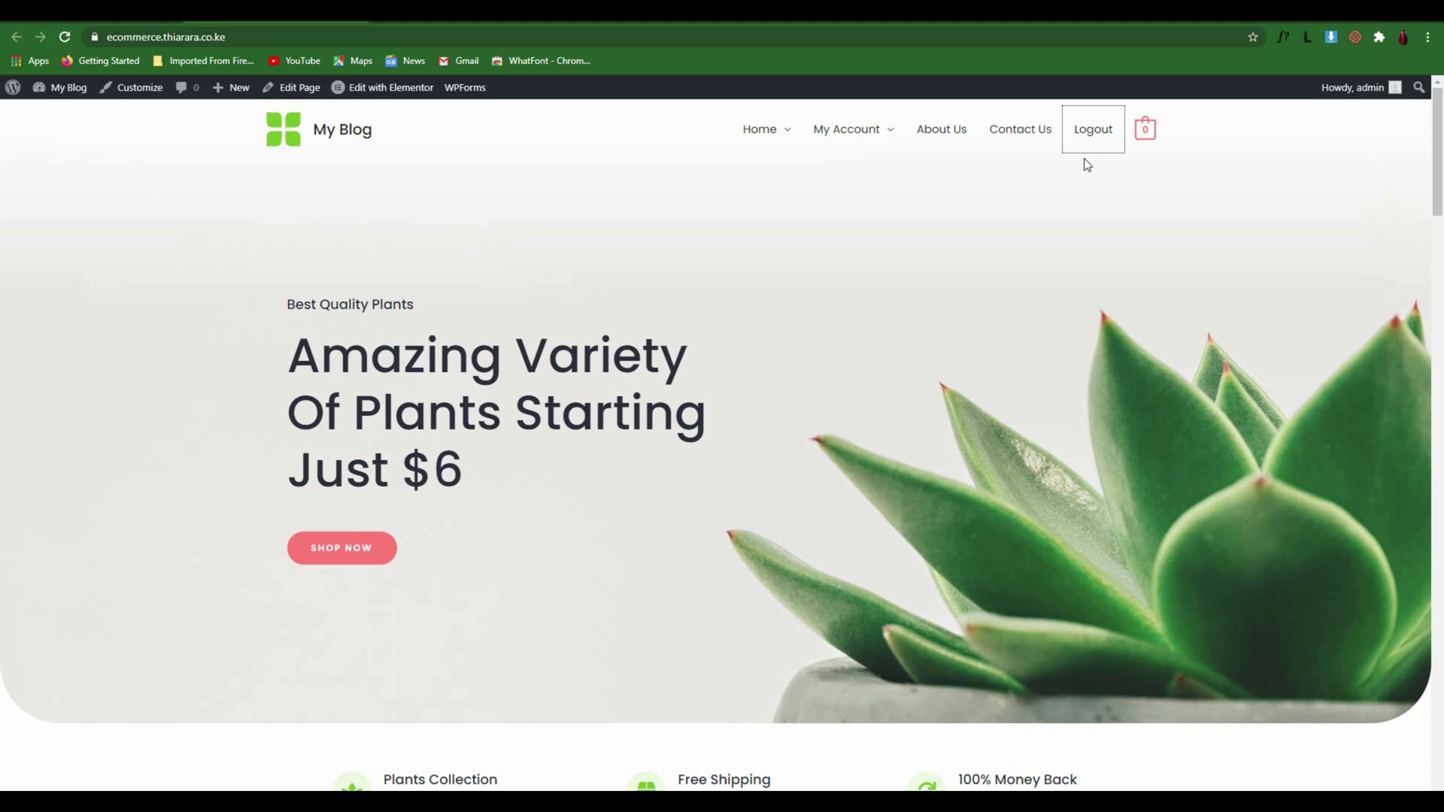
# - Load the plant store site's WordPress admin Dashboard in a new browser tab
pyautogui.hotkey('ctrl', 't')
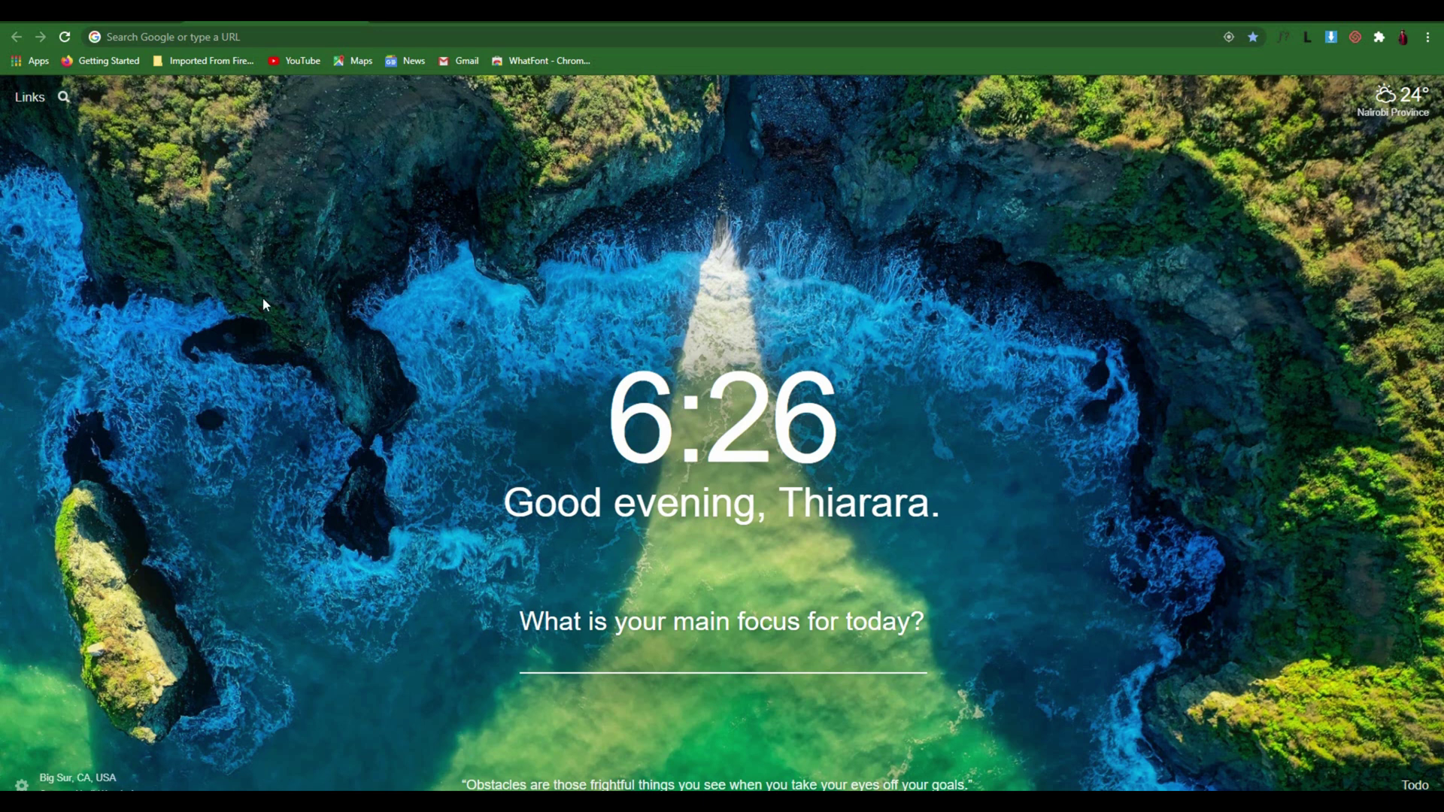
pyautogui.hotkey('ctrl', 'w')
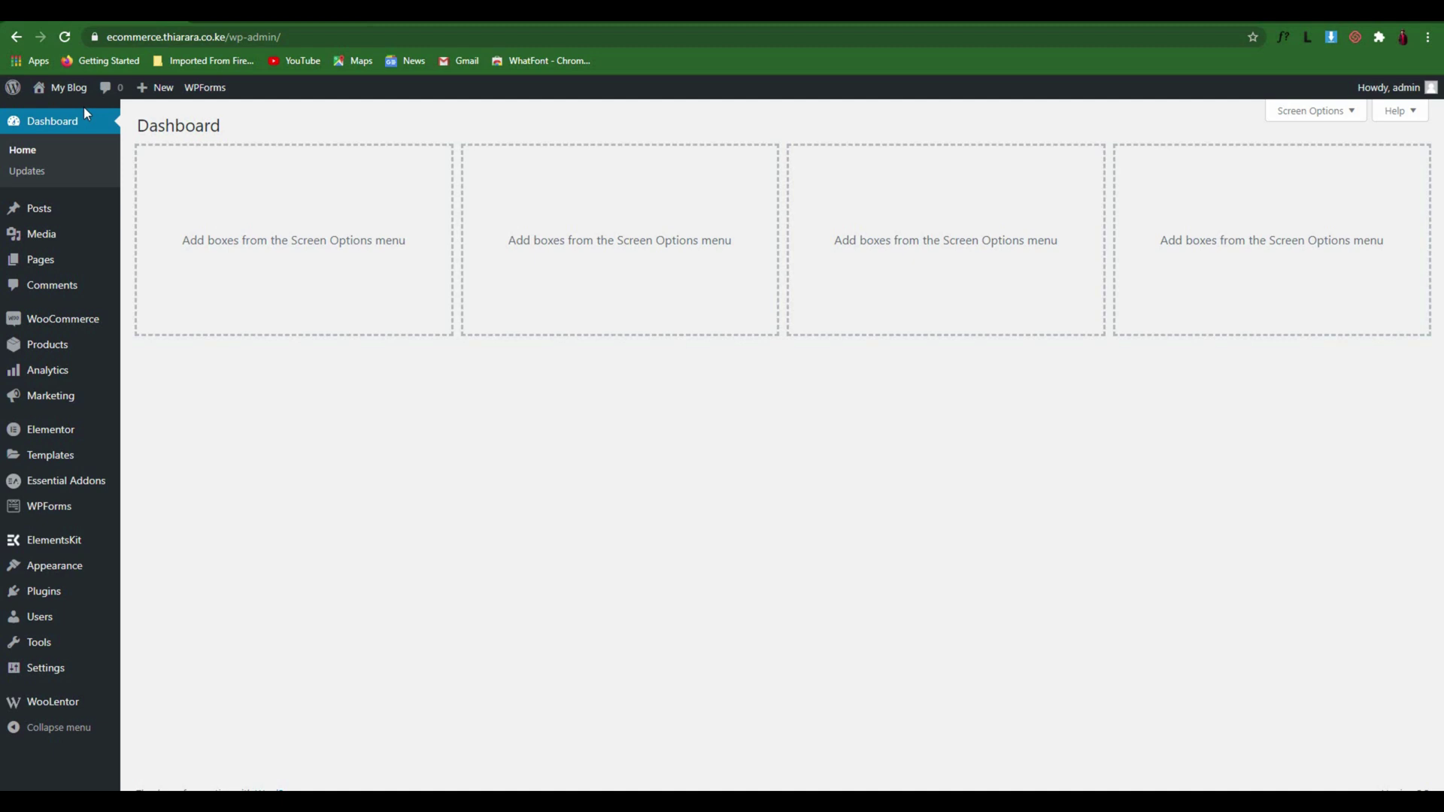
pyautogui.moveTo(50, 593)
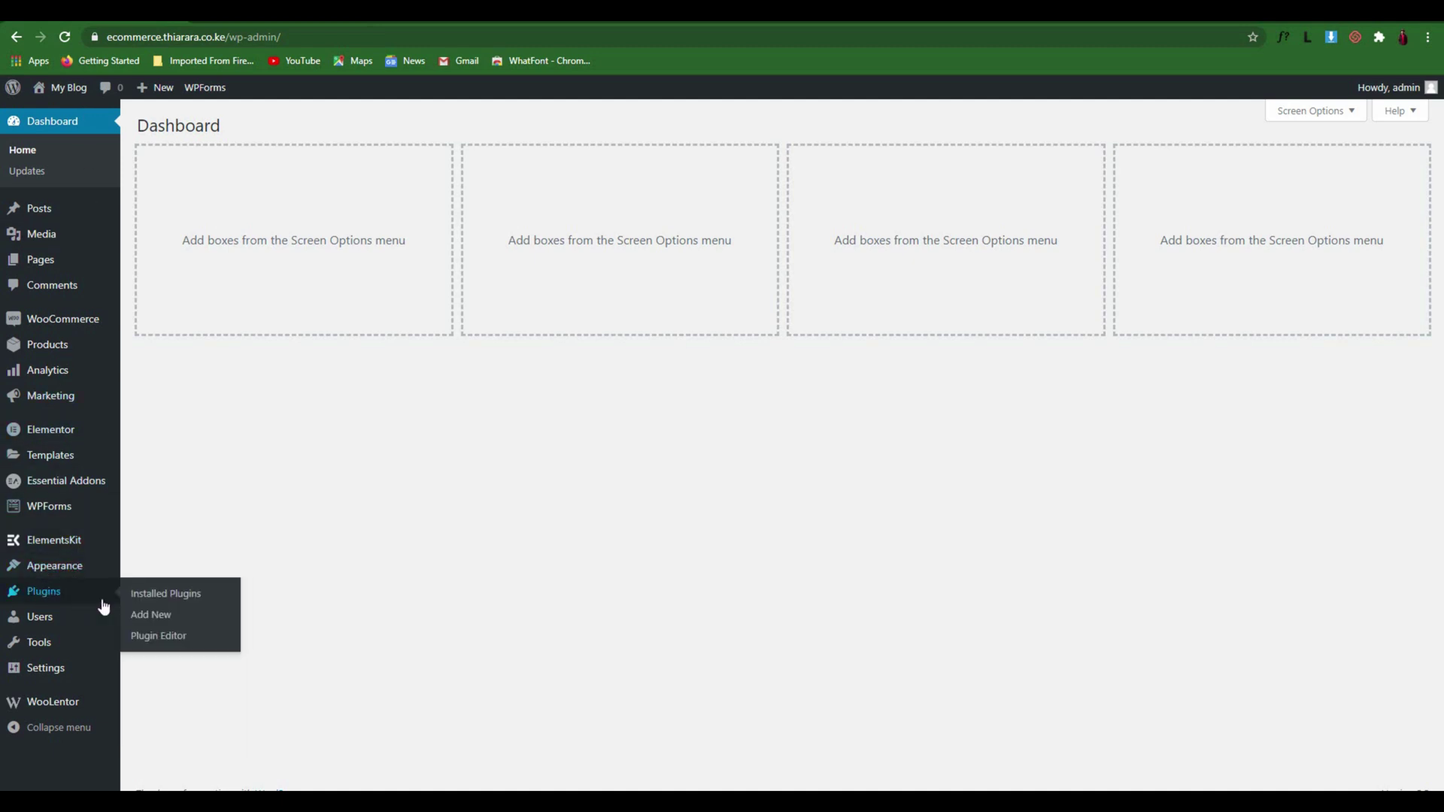
# - Search the plugin directory for 'Ultimate member' under Plugins > Add New
pyautogui.click(160, 619)
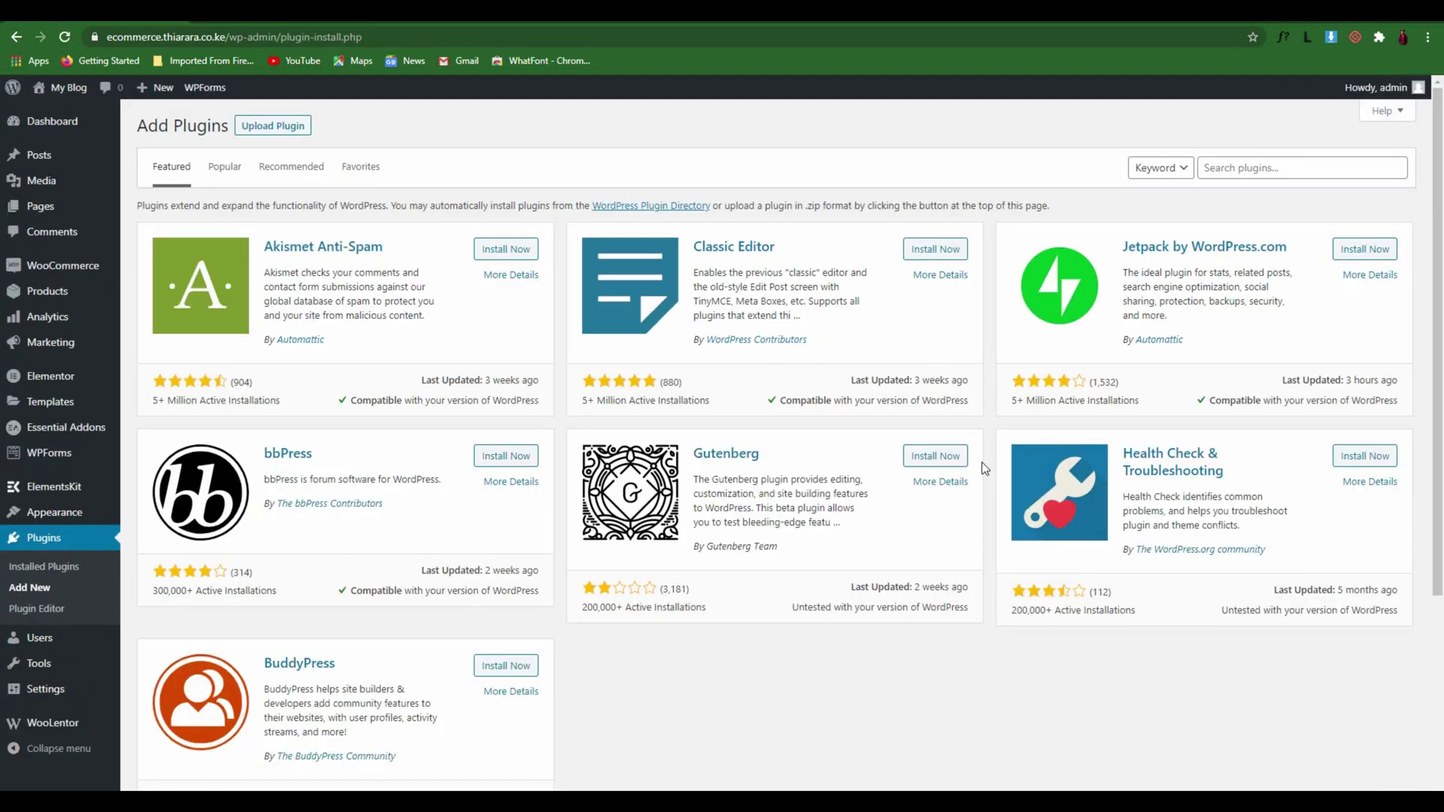
pyautogui.click(1231, 171)
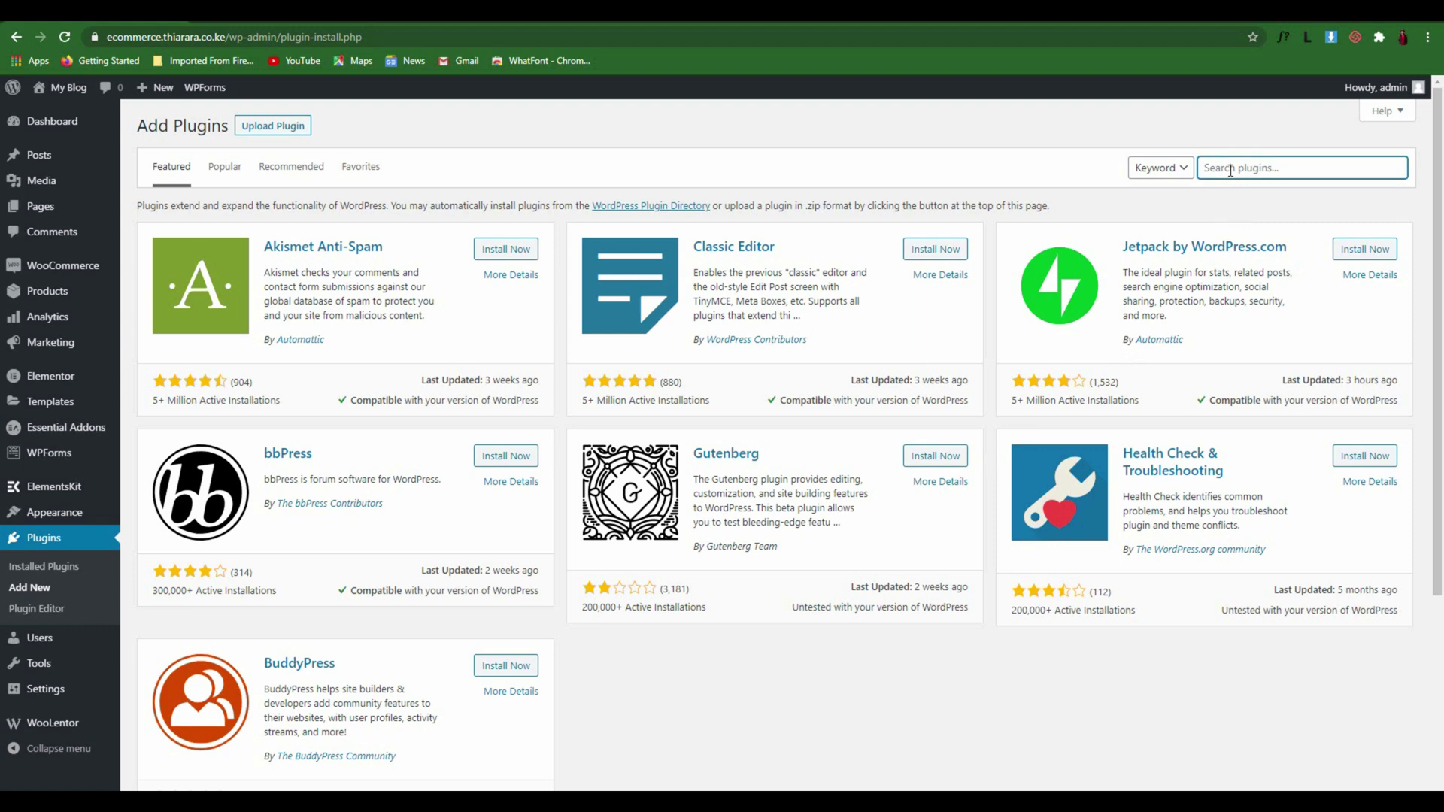
pyautogui.write('Ultimate member')
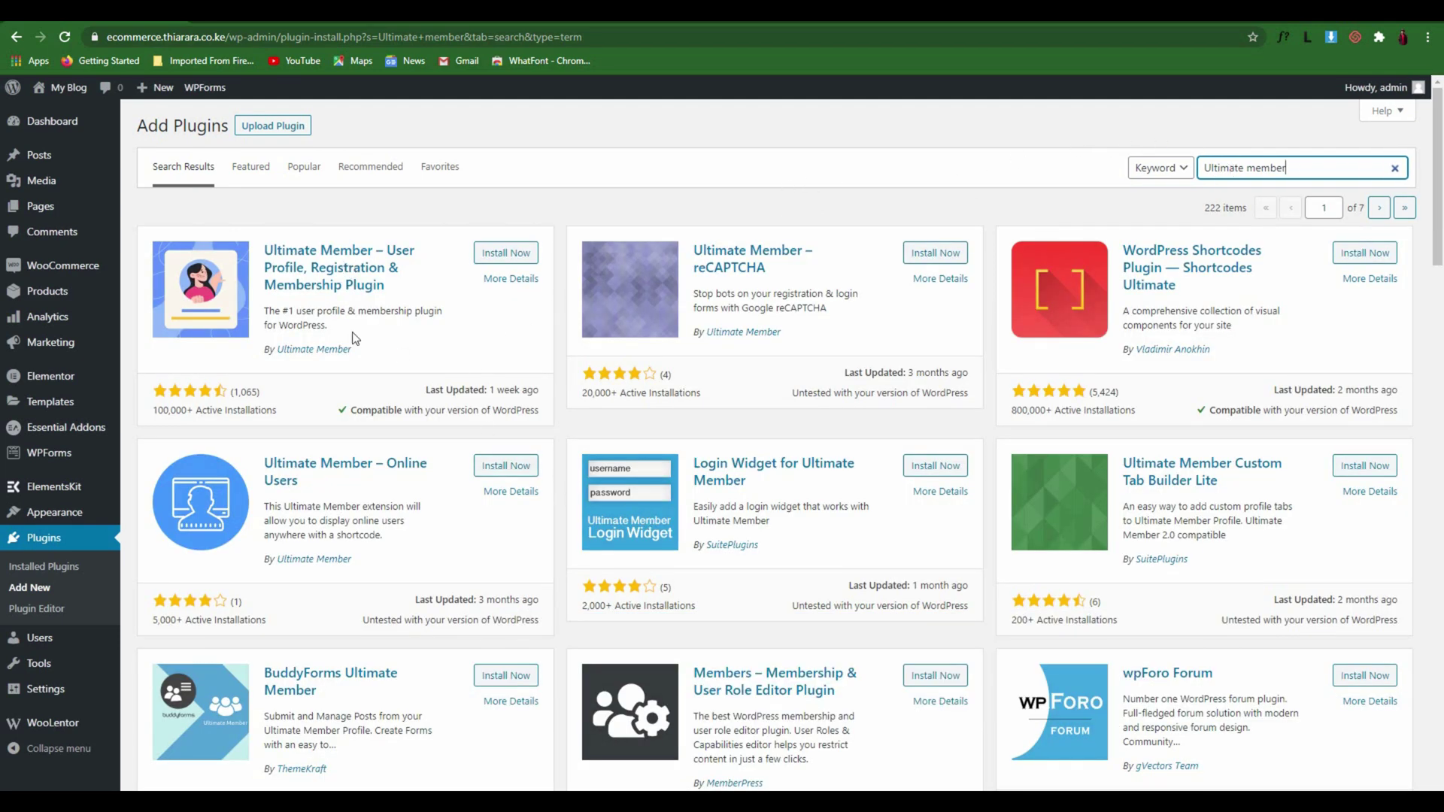
# - Review the Ultimate Member card's title, author and ratings, then install the plugin
pyautogui.moveTo(366, 357); pyautogui.dragTo(277, 352)
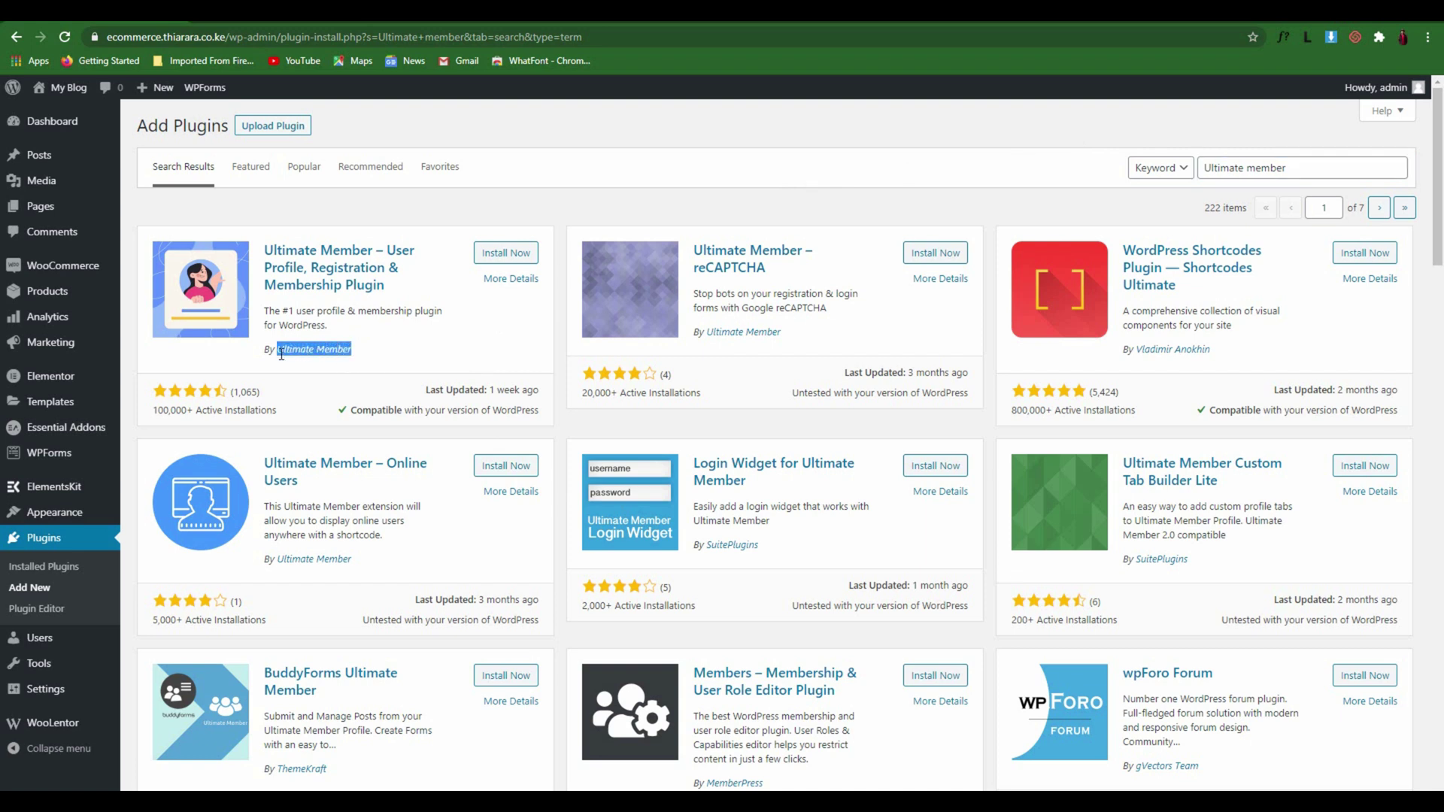
pyautogui.click(265, 258)
pyautogui.moveTo(265, 258); pyautogui.dragTo(376, 256)
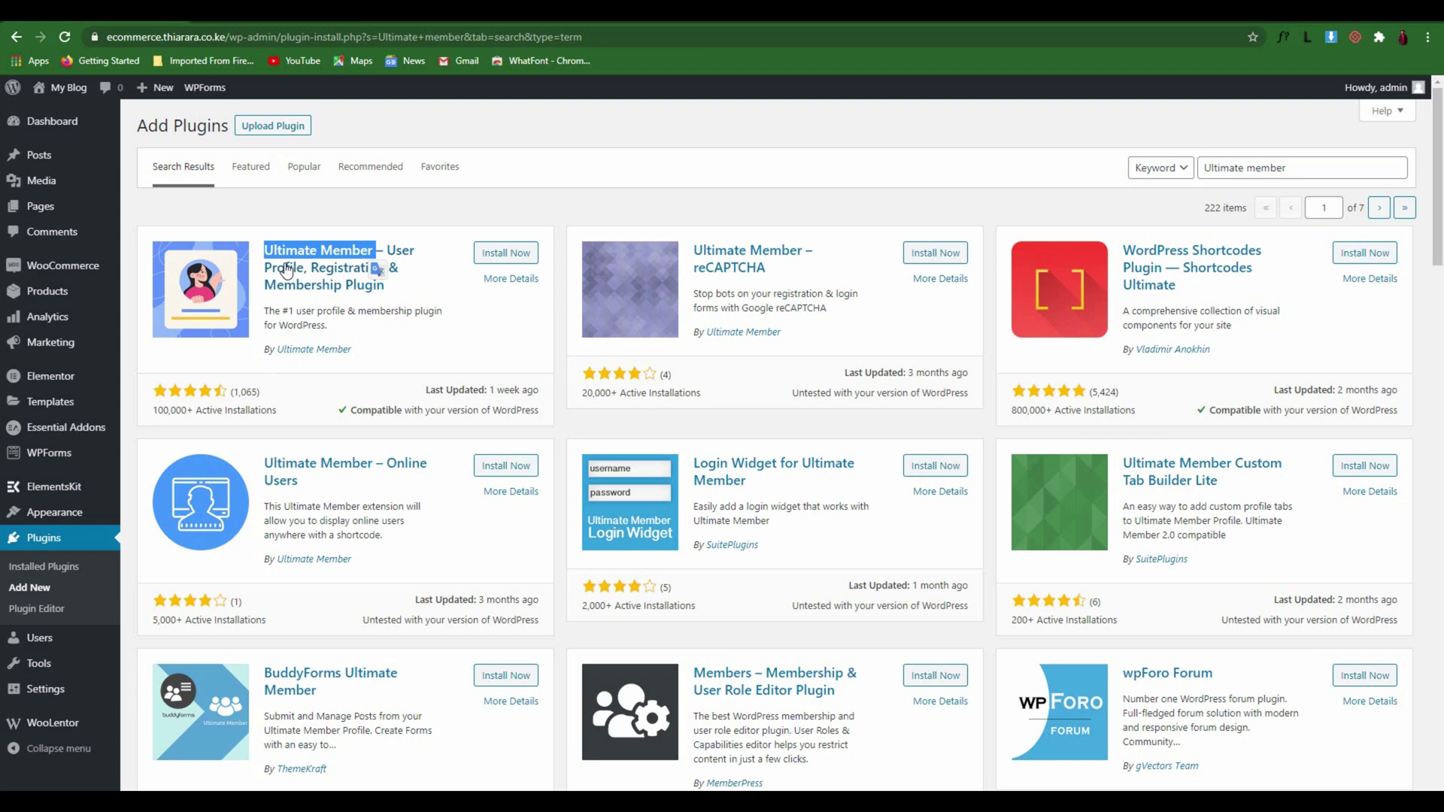
pyautogui.moveTo(152, 412); pyautogui.dragTo(267, 412)
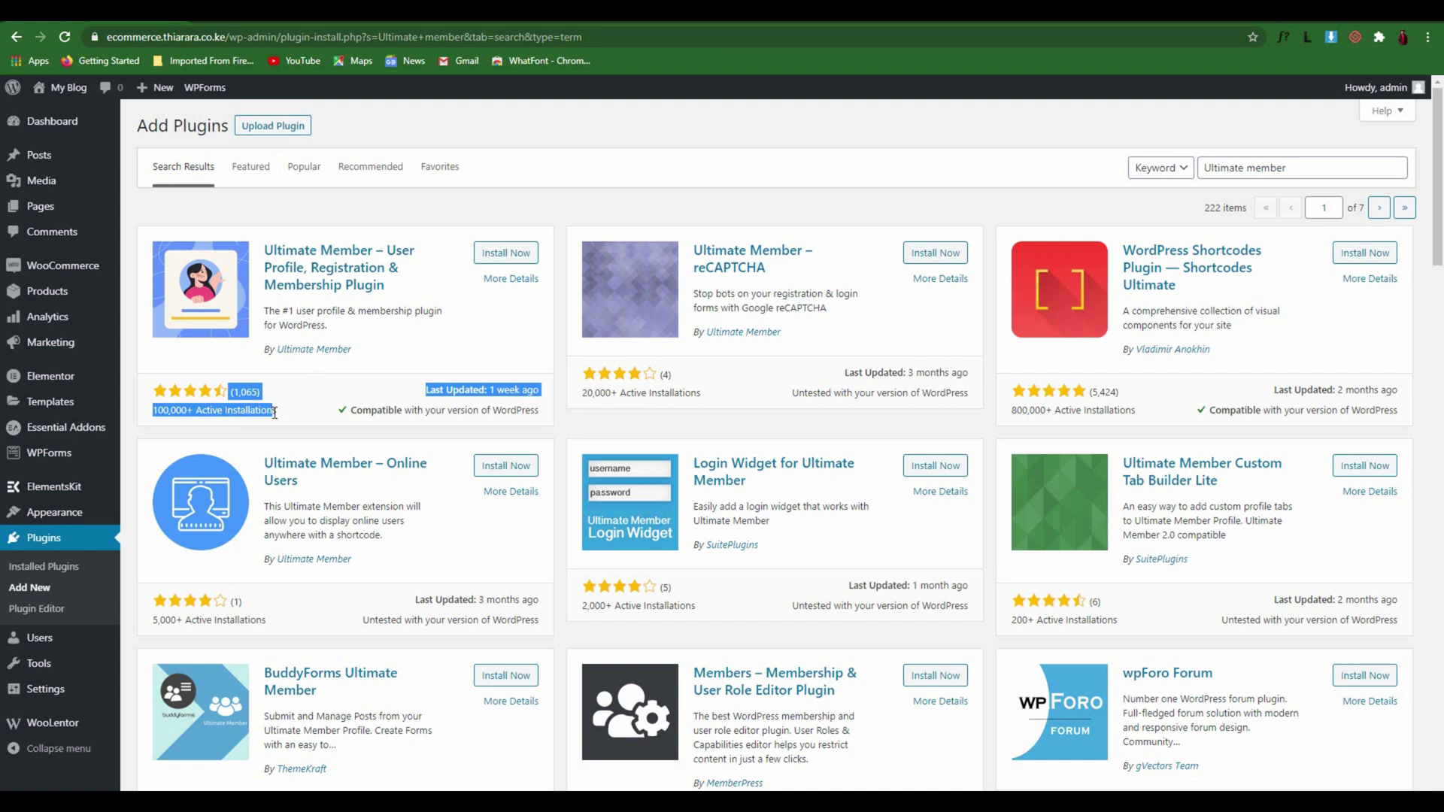
pyautogui.click(494, 259)
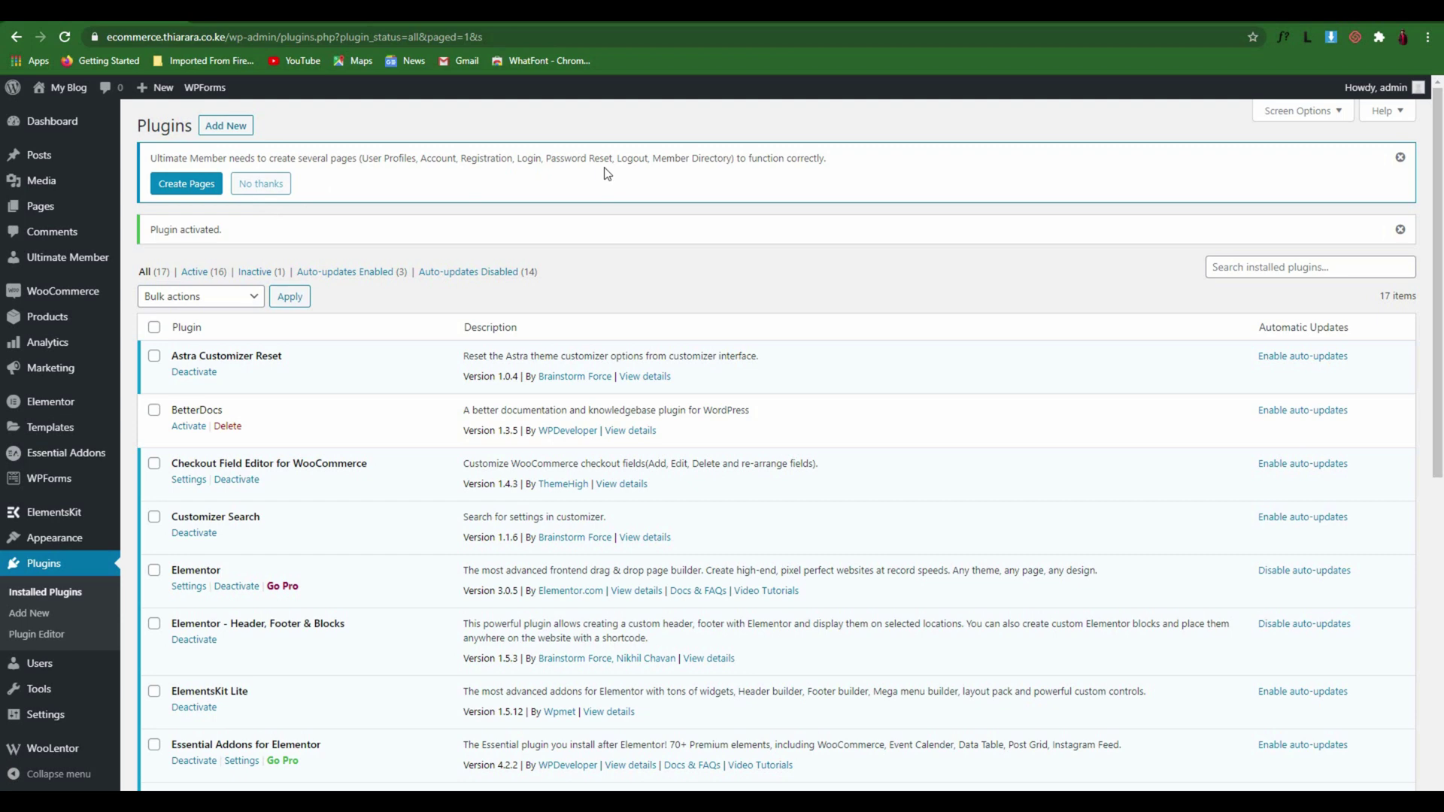
# - Open Pages > All Pages in a separate tab and look through the 11 existing pages
pyautogui.rightClick(54, 208)
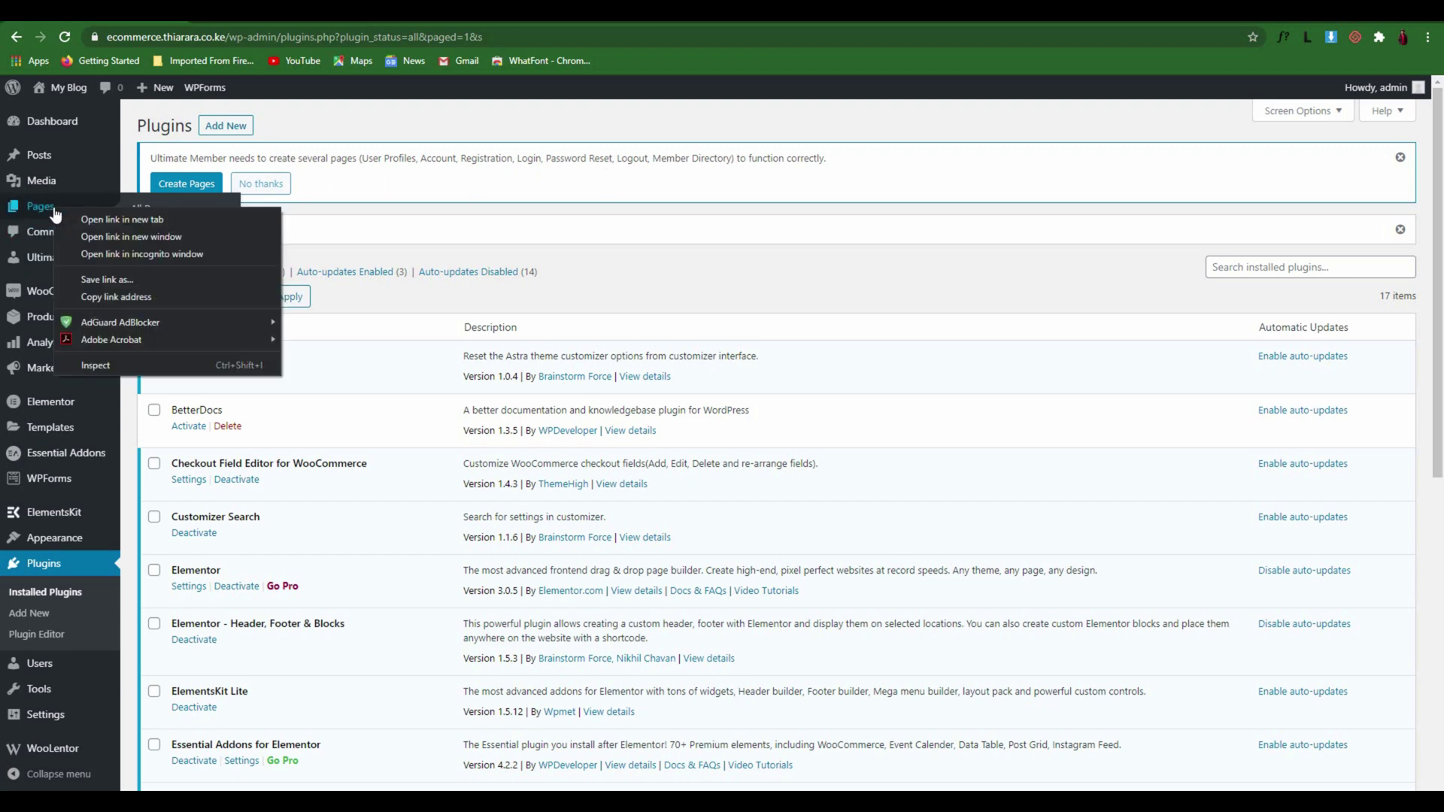
pyautogui.click(97, 217)
pyautogui.click(352, 11)
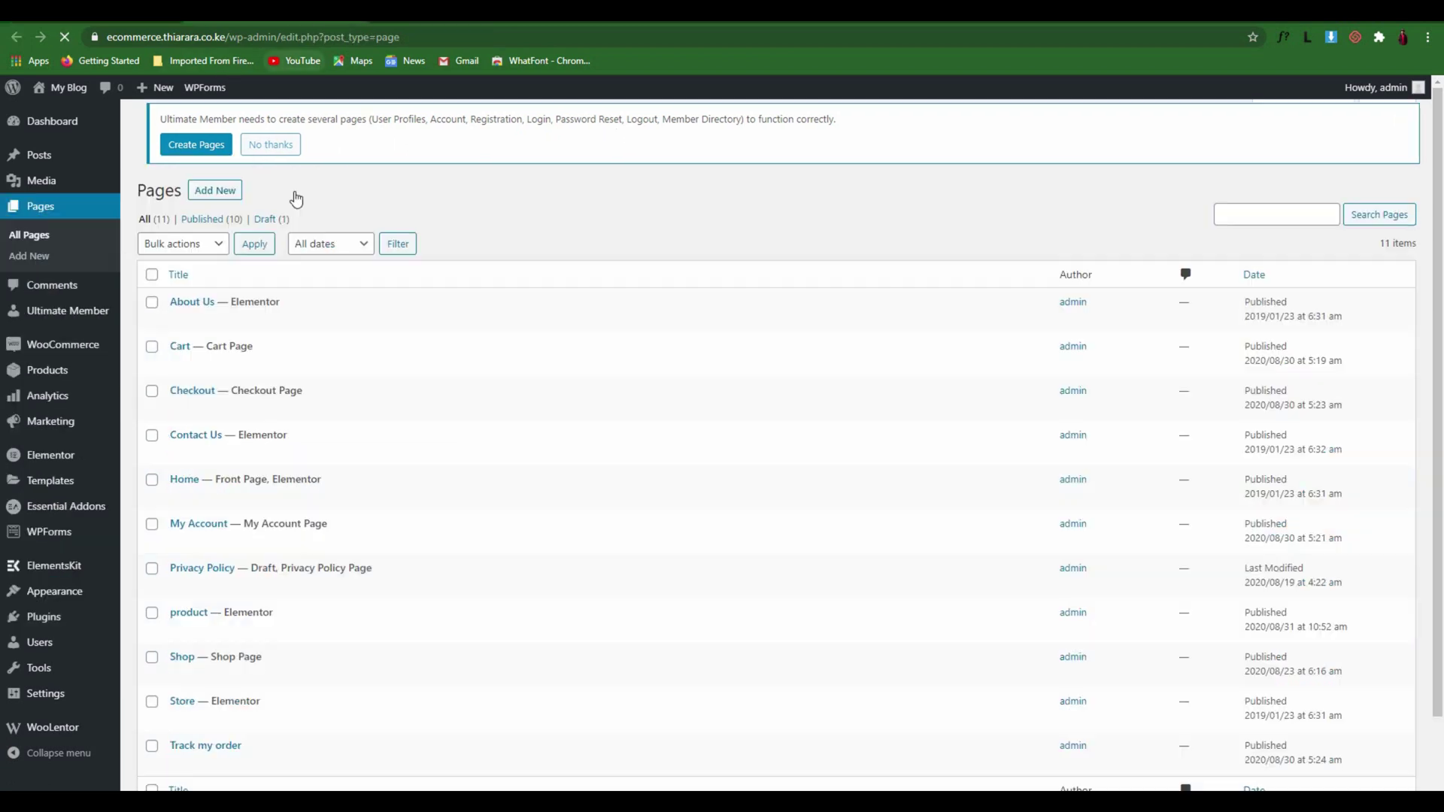
pyautogui.scroll(-2, 248, 391)
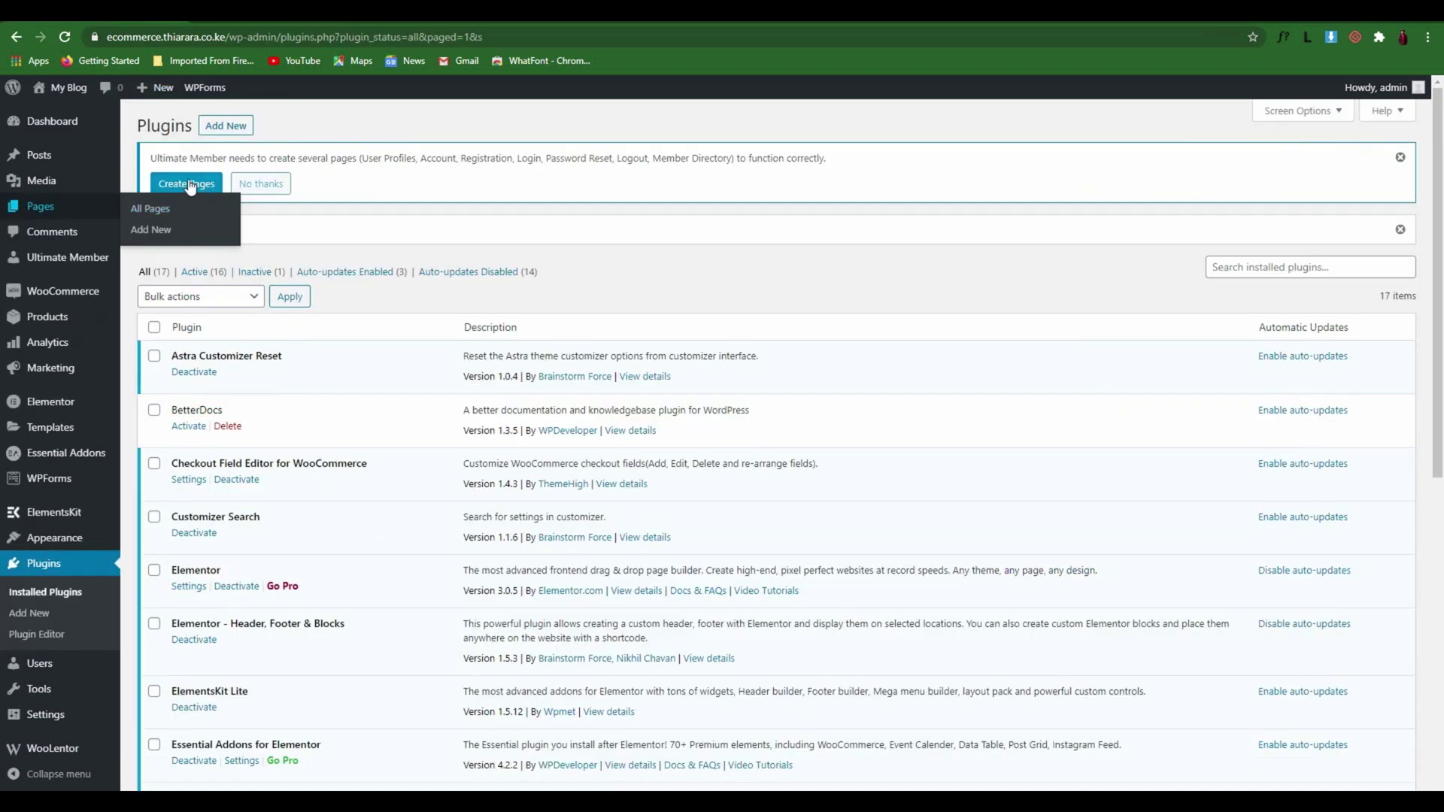
# - Let Ultimate Member create its required pages and save the page assignments in its Settings
pyautogui.click(177, 190)
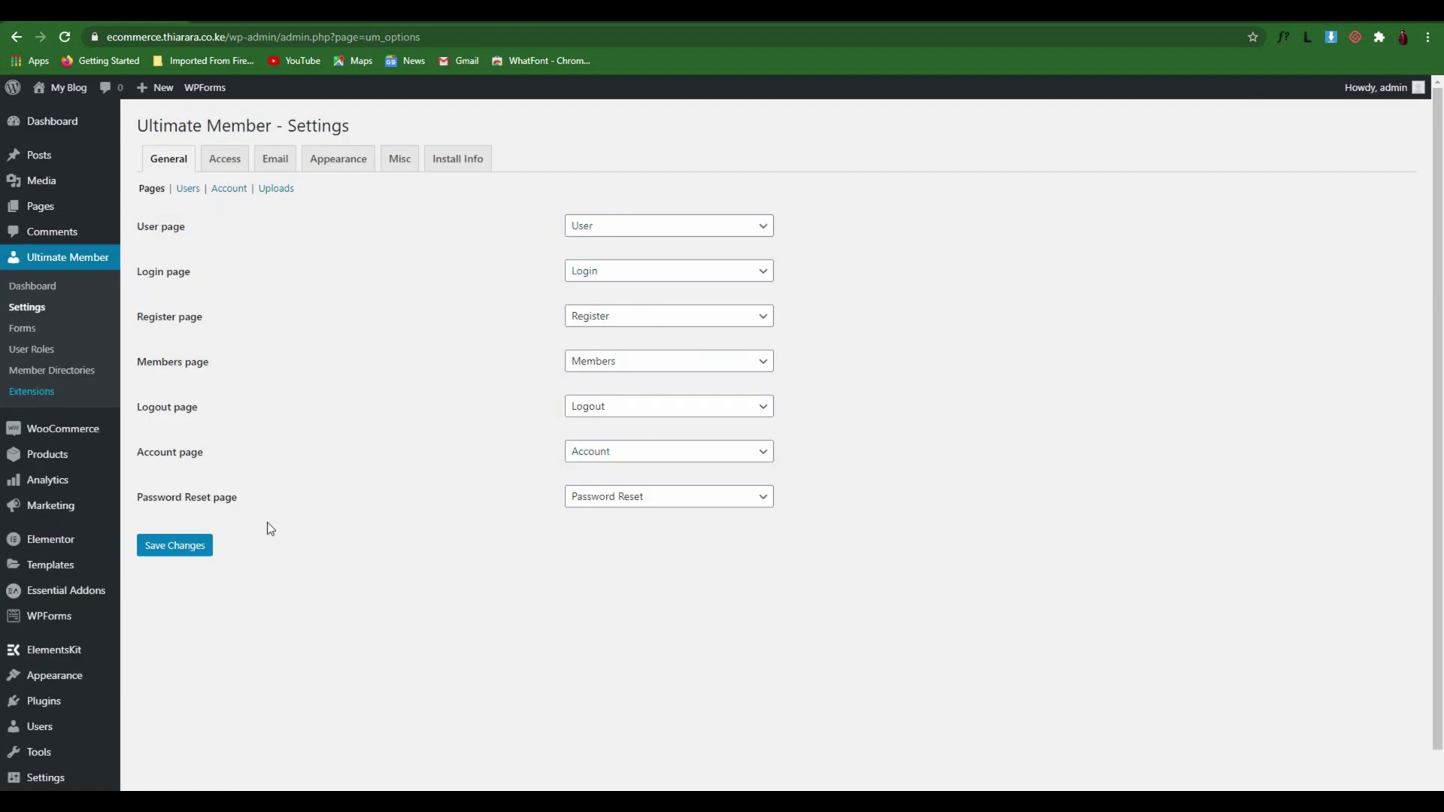
pyautogui.click(180, 553)
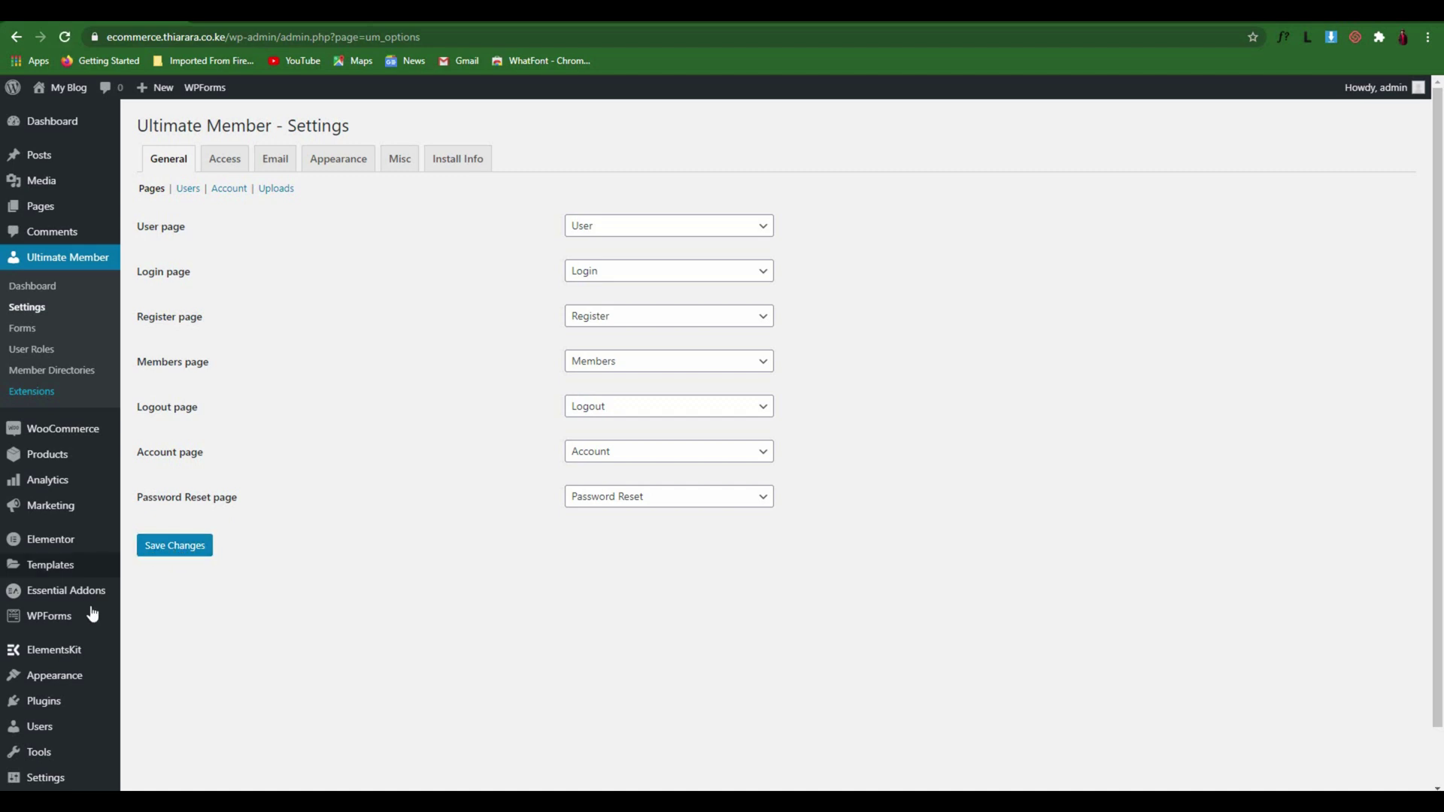
pyautogui.moveTo(60, 683)
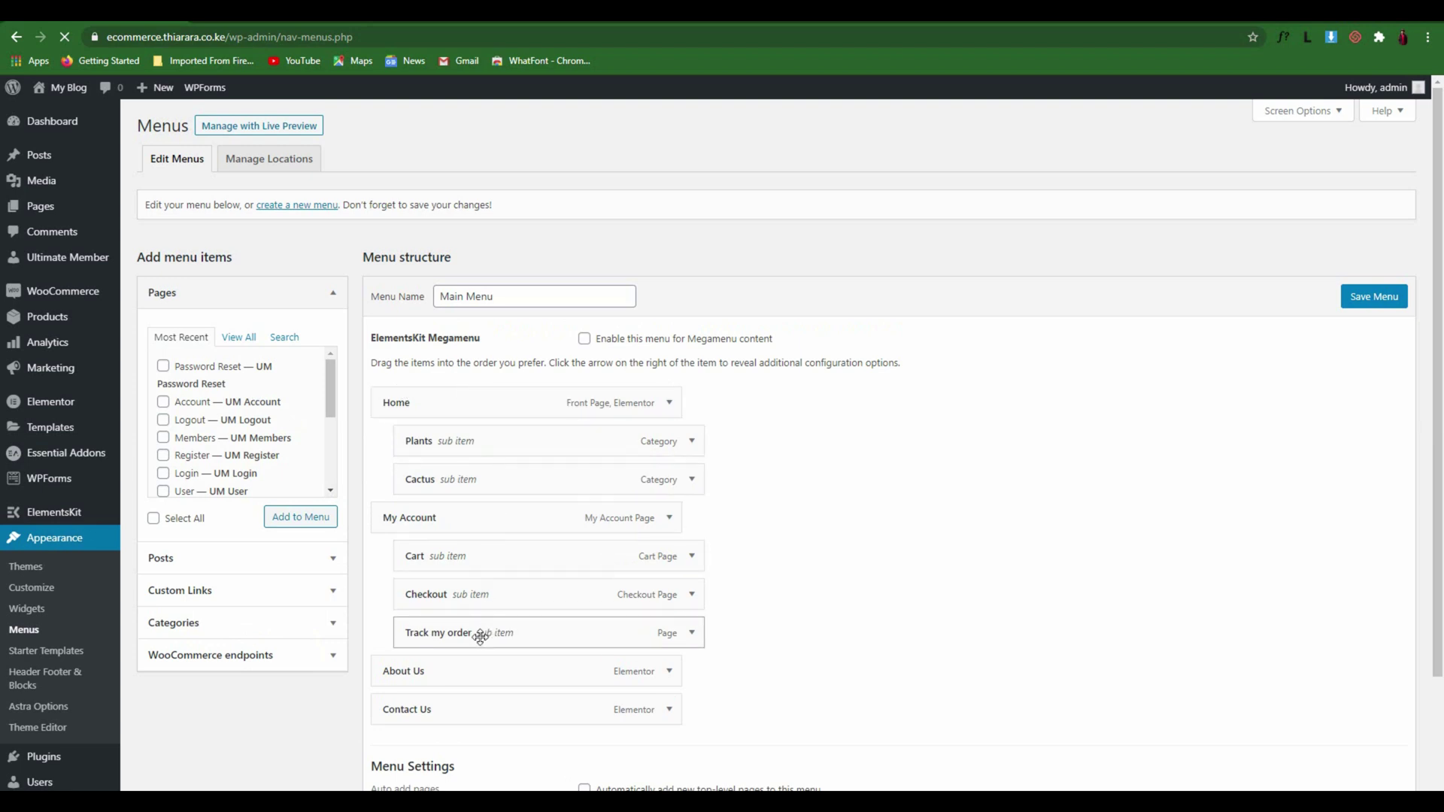
# - Add the Login, Register and Logout pages to Main Menu, placing Login above Register
pyautogui.scroll(-2, 480, 614)
pyautogui.scroll(-1, 481, 614)
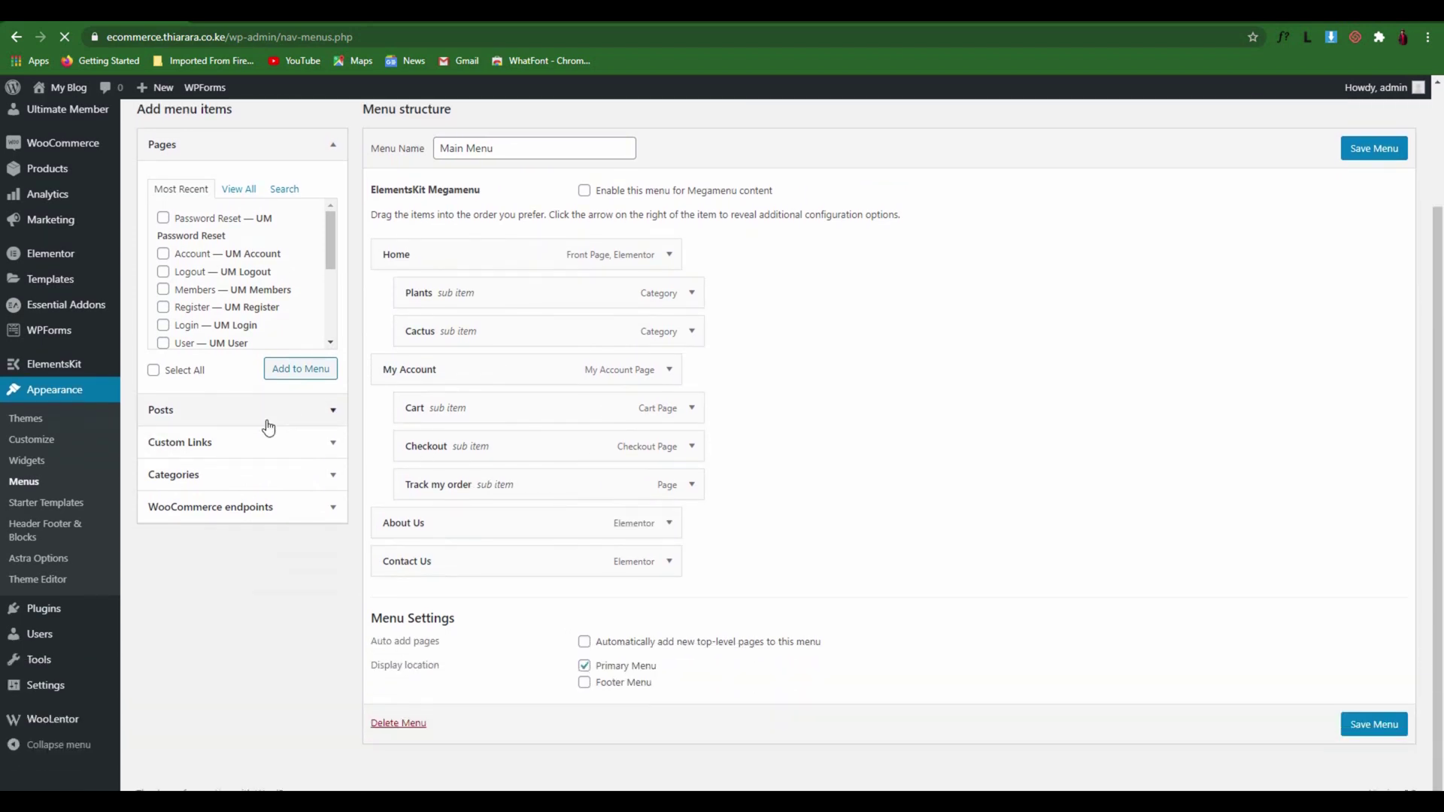
pyautogui.click(164, 325)
pyautogui.click(163, 308)
pyautogui.click(163, 272)
pyautogui.click(304, 373)
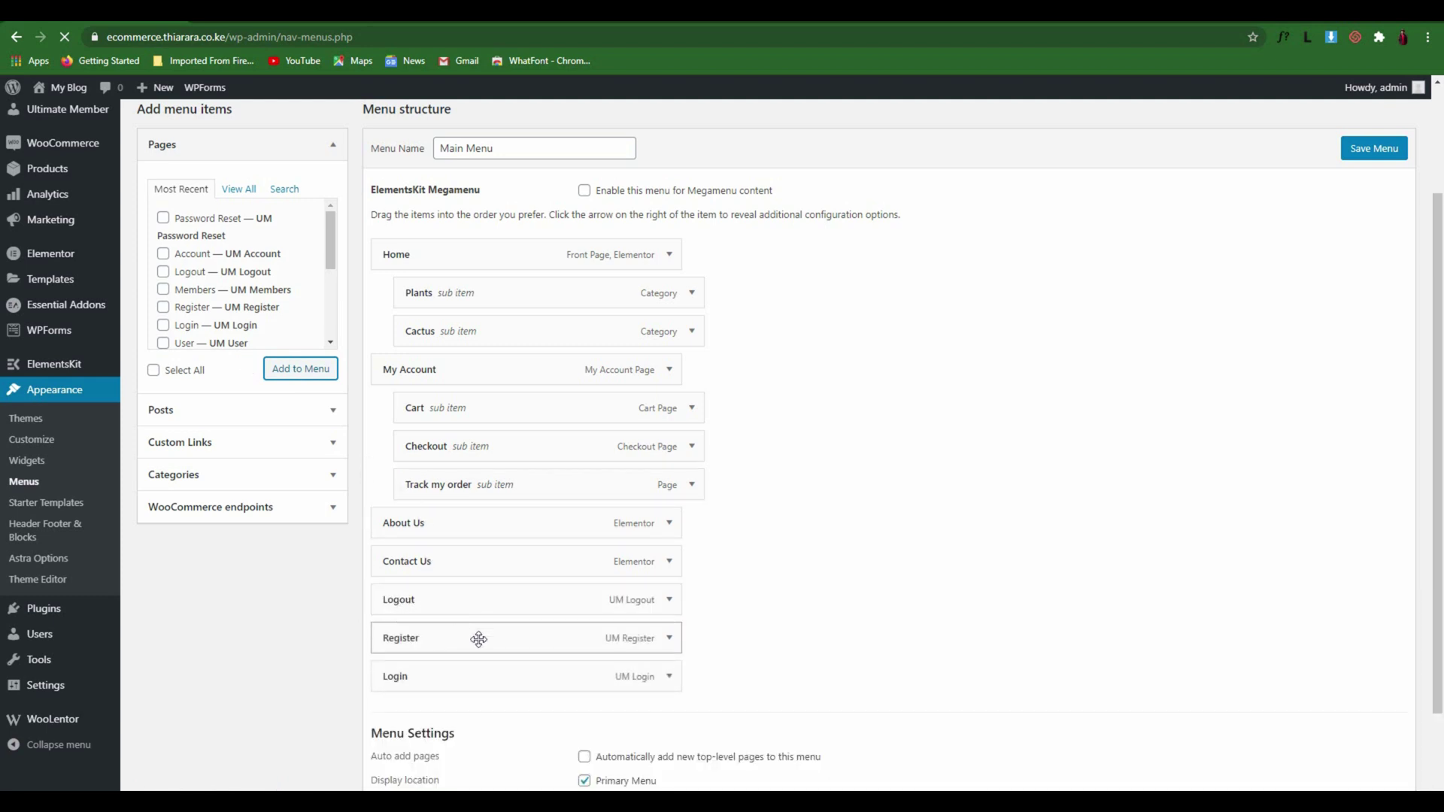
pyautogui.moveTo(445, 677)
pyautogui.mouseDown()
pyautogui.moveTo(451, 594)
pyautogui.moveTo(437, 671)
pyautogui.mouseUp()
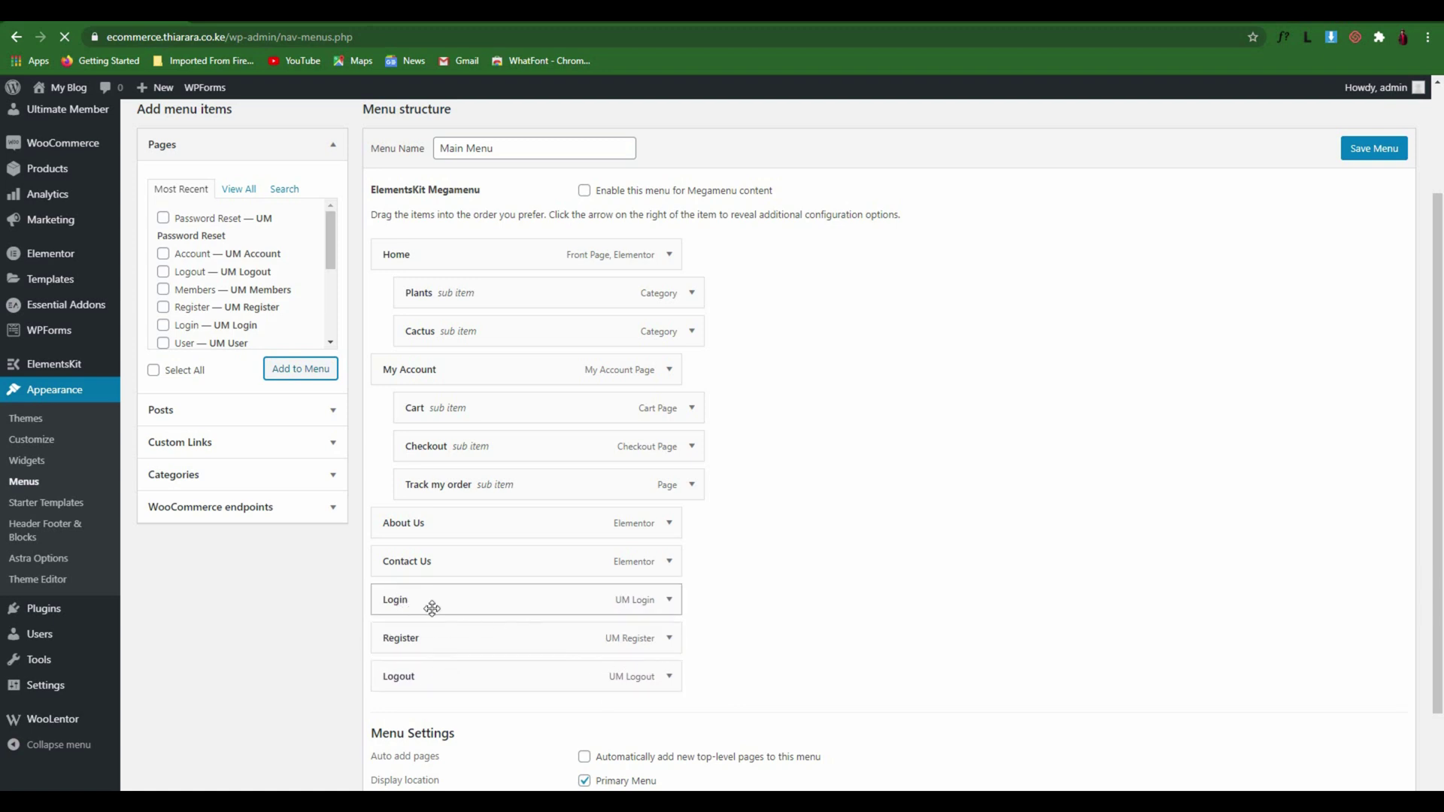
# - Set the Login item's 'Who can see this menu link?' option to Logged Out Users
pyautogui.click(669, 601)
pyautogui.click(670, 601)
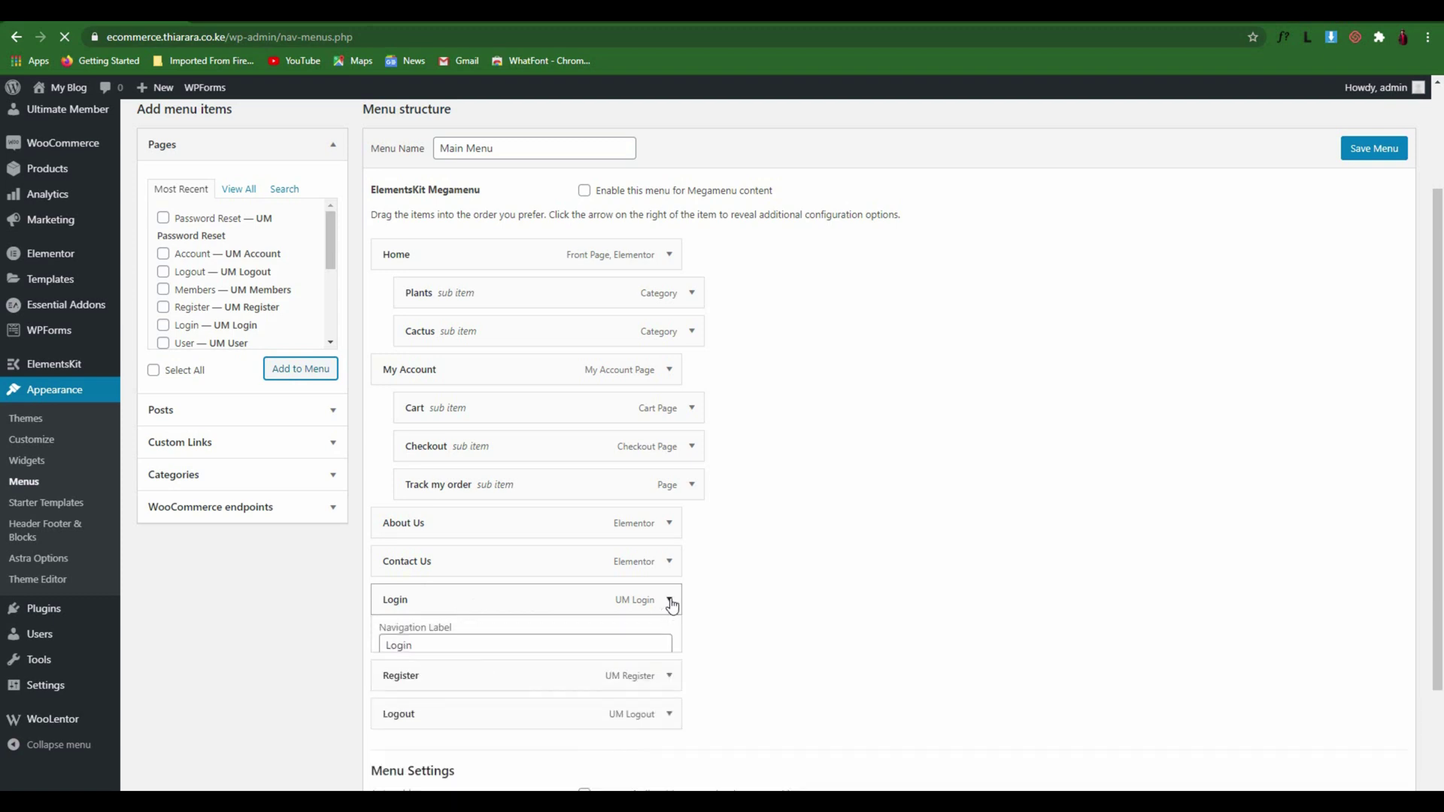
pyautogui.scroll(-2, 573, 629)
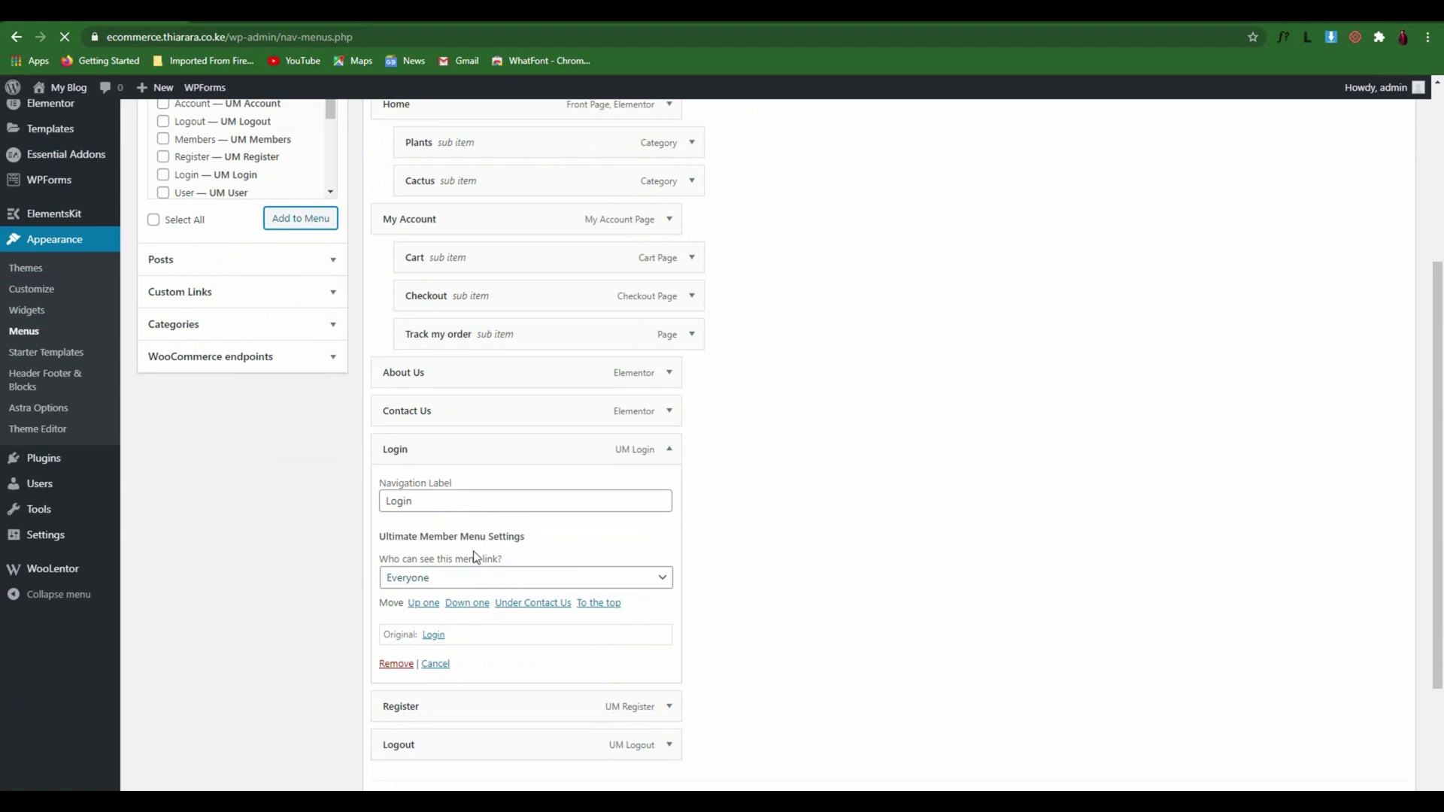
pyautogui.moveTo(516, 557); pyautogui.dragTo(406, 558)
pyautogui.click(454, 582)
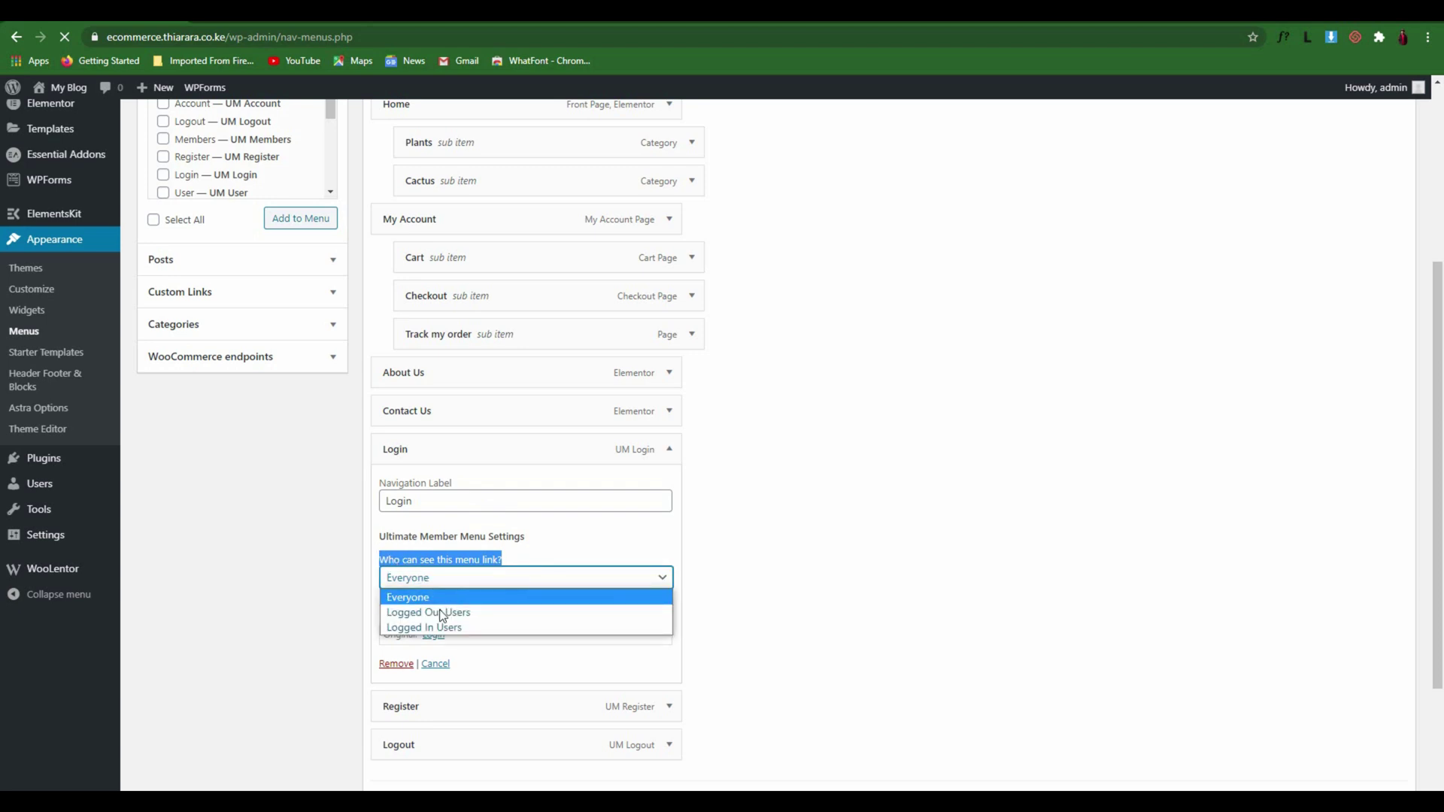
pyautogui.click(465, 613)
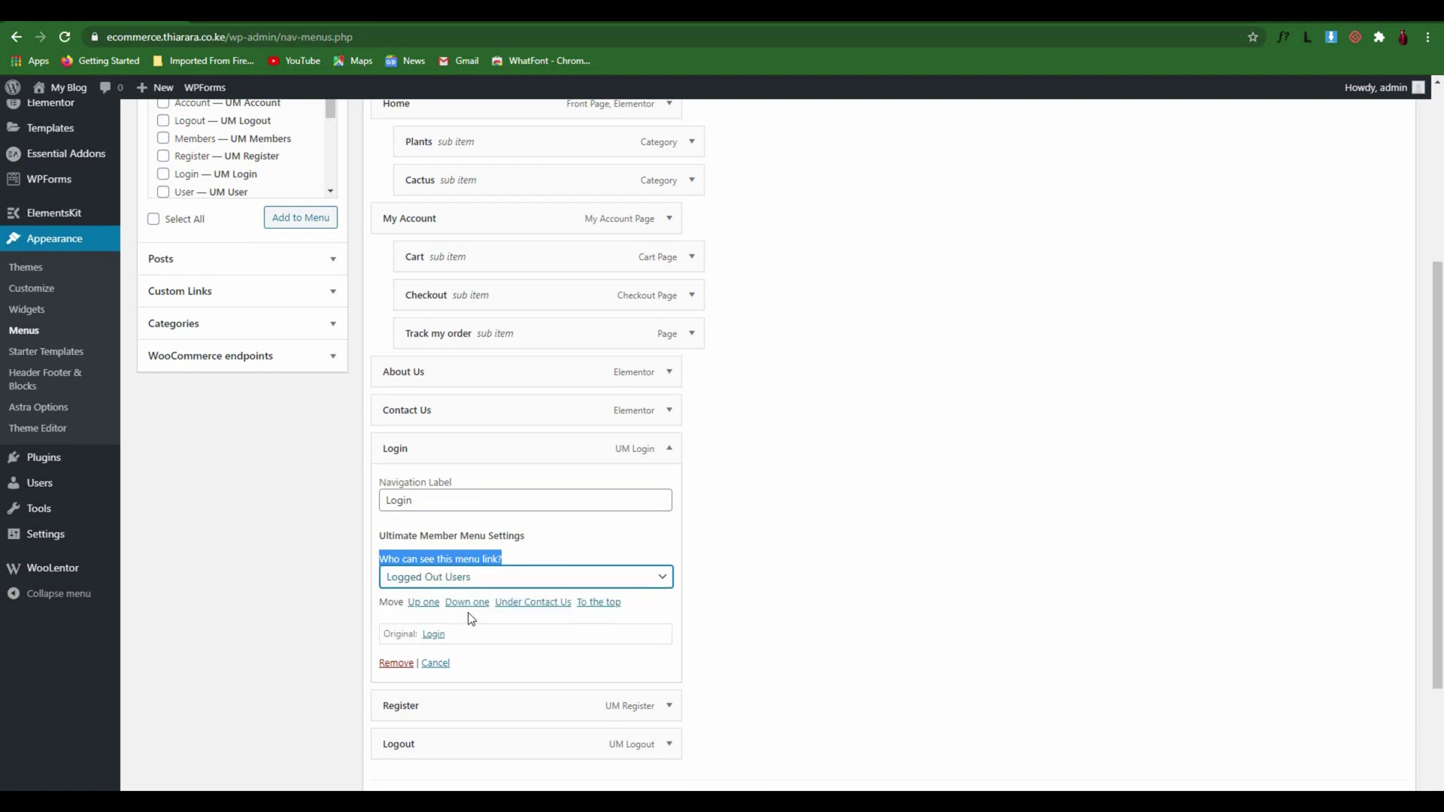
pyautogui.click(580, 501)
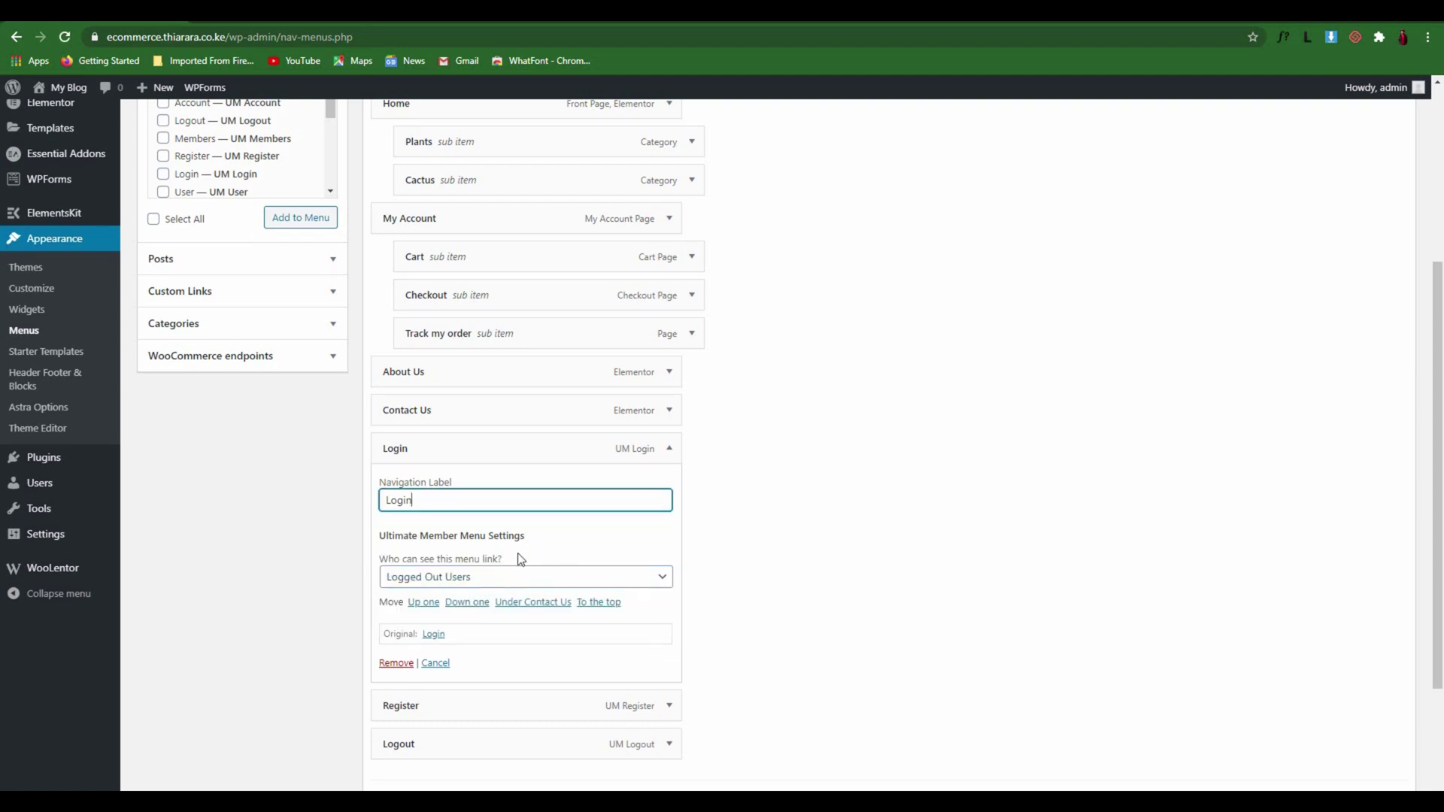
pyautogui.click(662, 577)
pyautogui.click(640, 530)
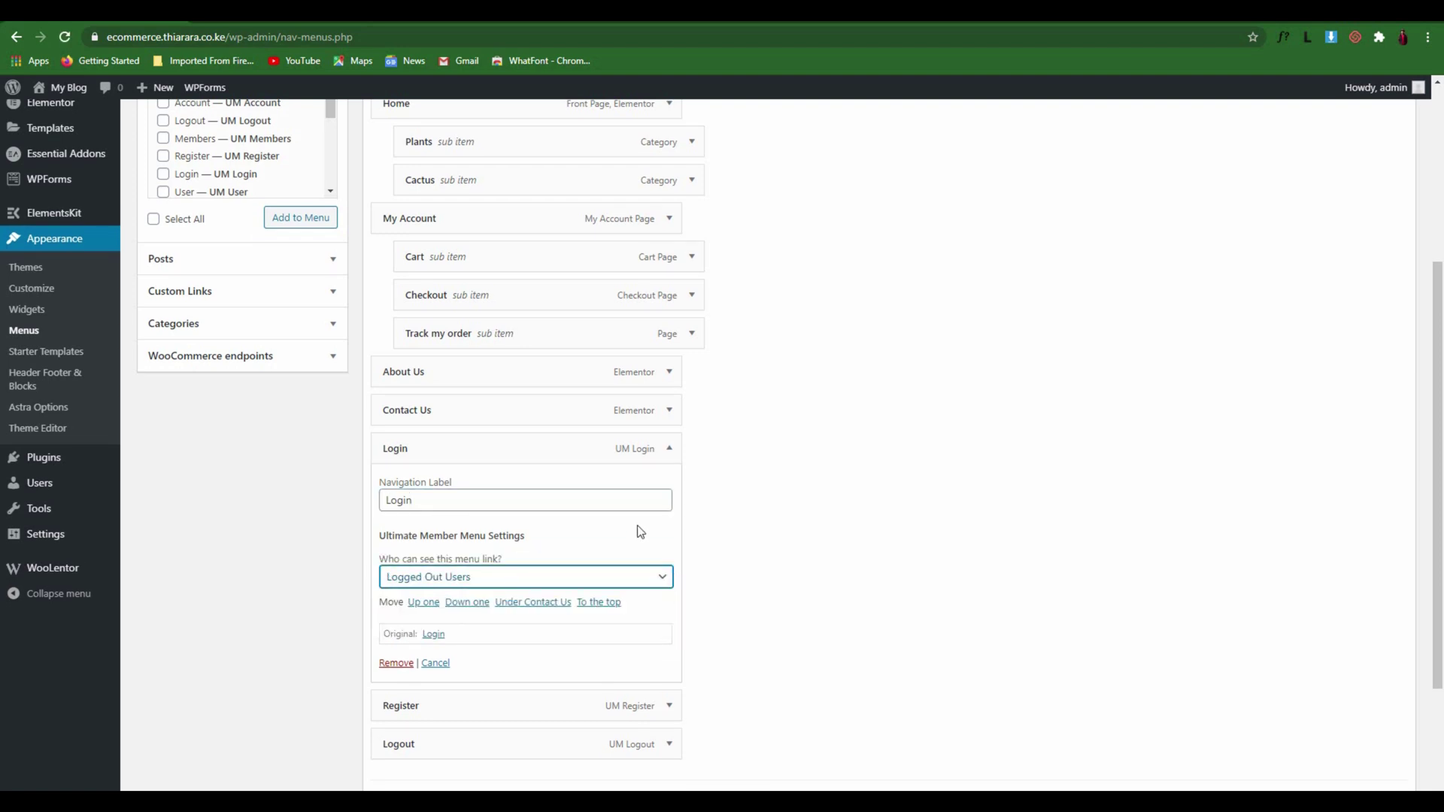
# - Set the Register menu item's visibility to Logged Out Users
pyautogui.click(668, 449)
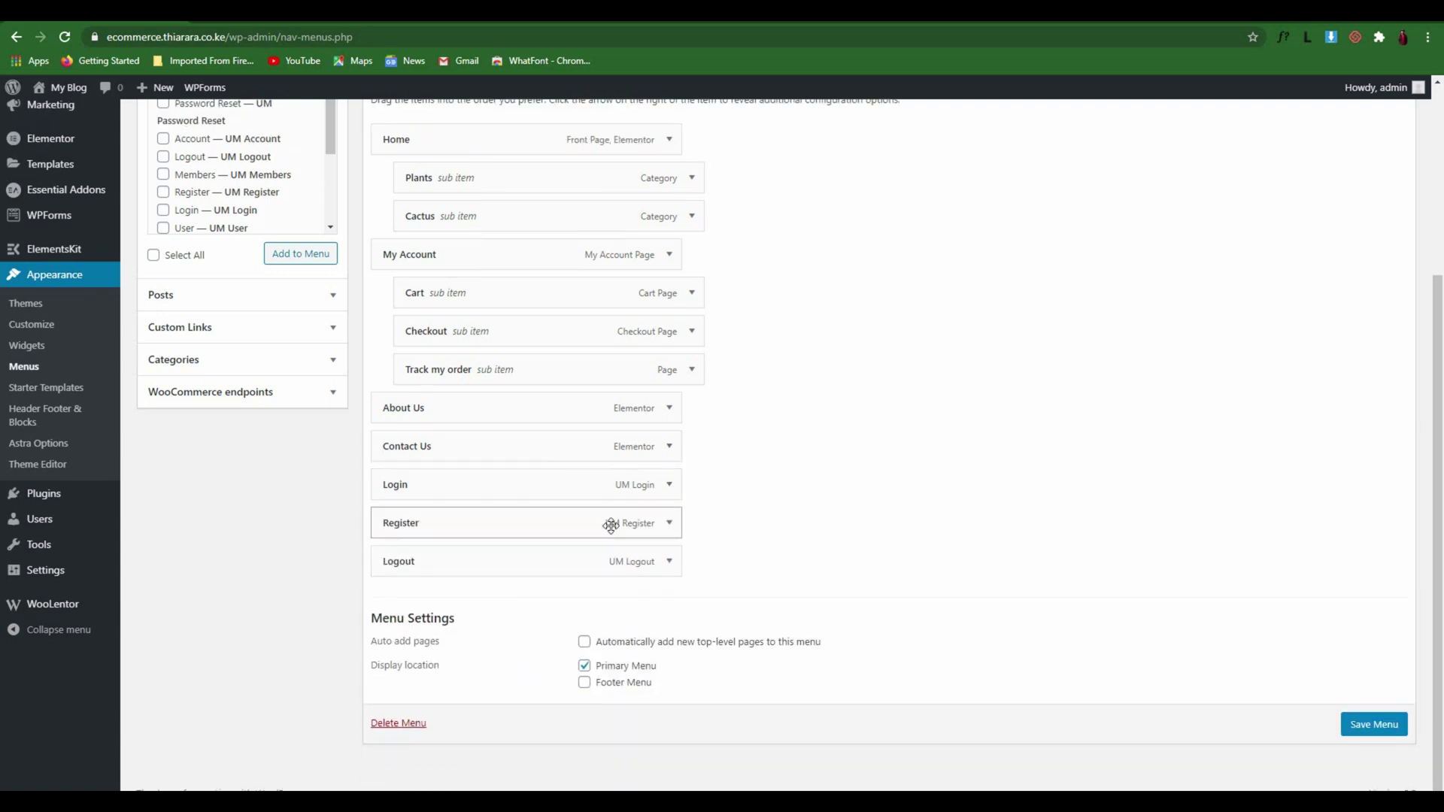
pyautogui.click(668, 525)
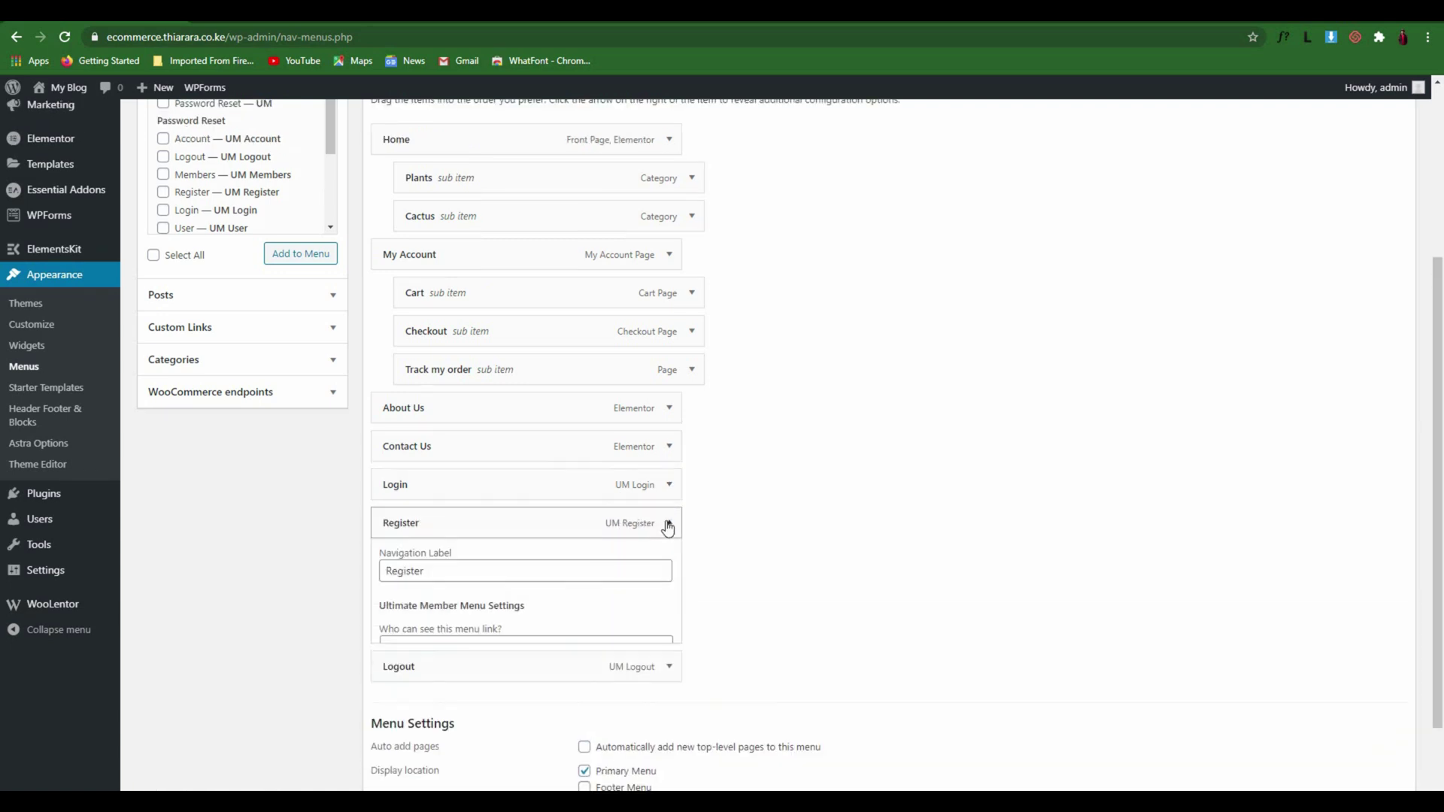
pyautogui.moveTo(443, 578); pyautogui.dragTo(395, 579)
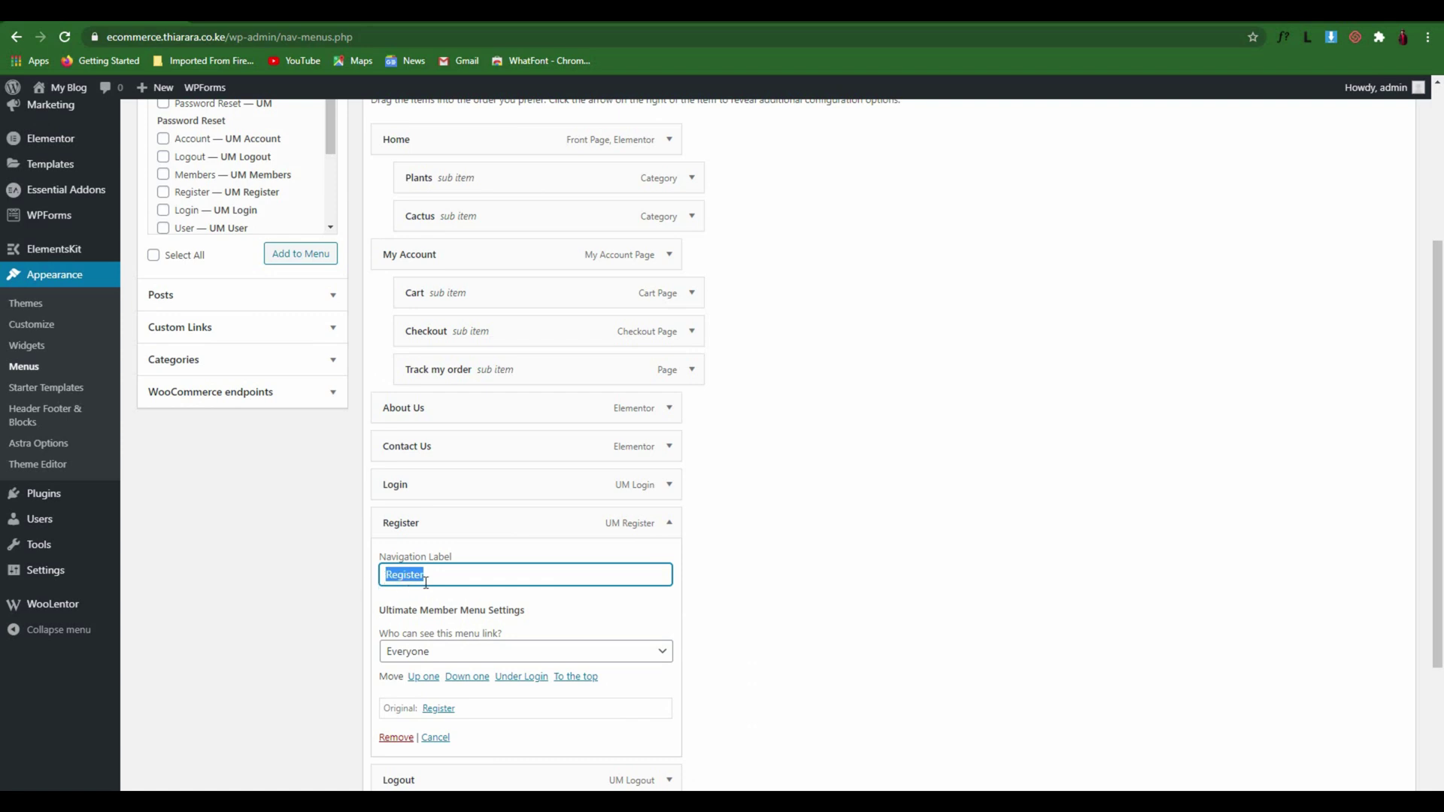
pyautogui.click(442, 655)
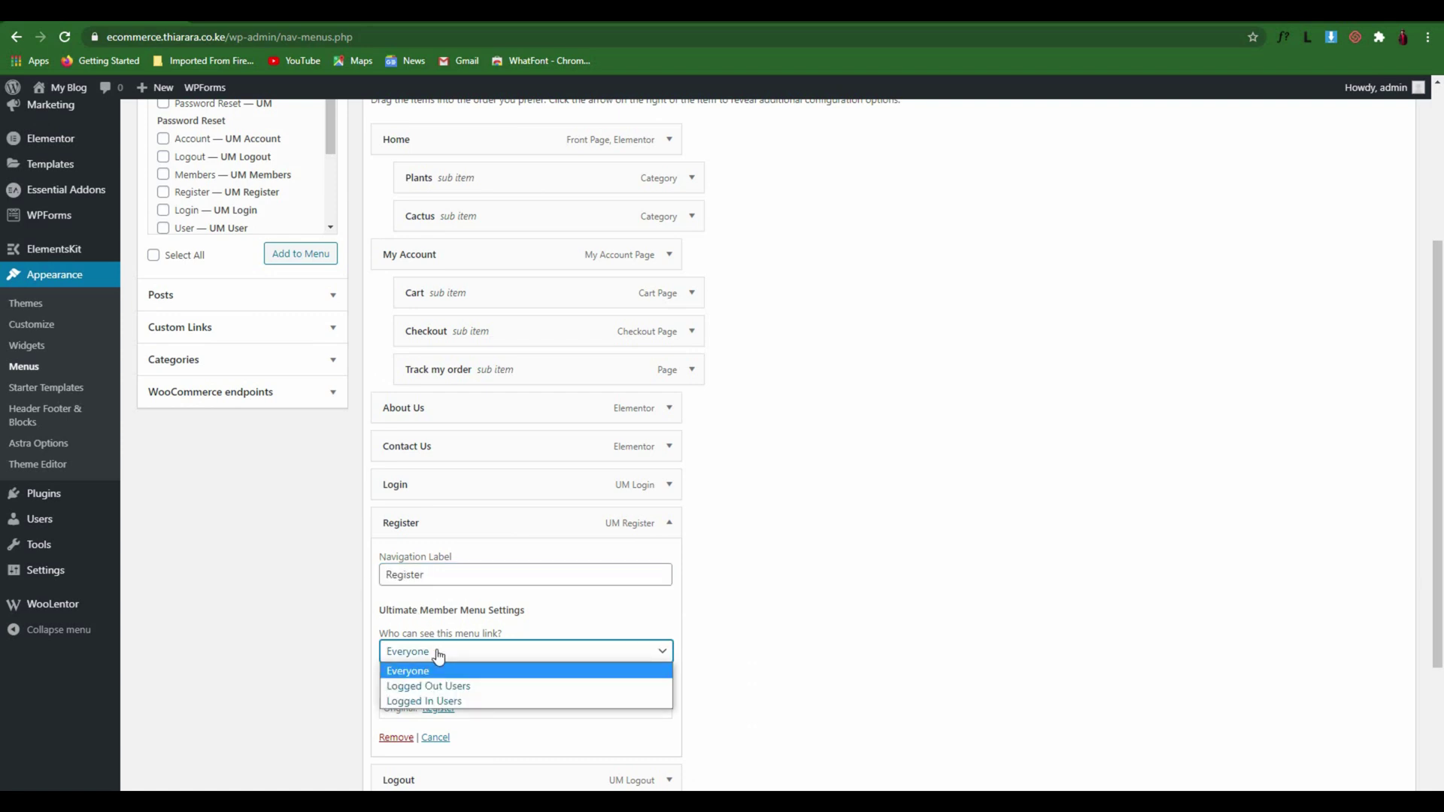
pyautogui.click(455, 700)
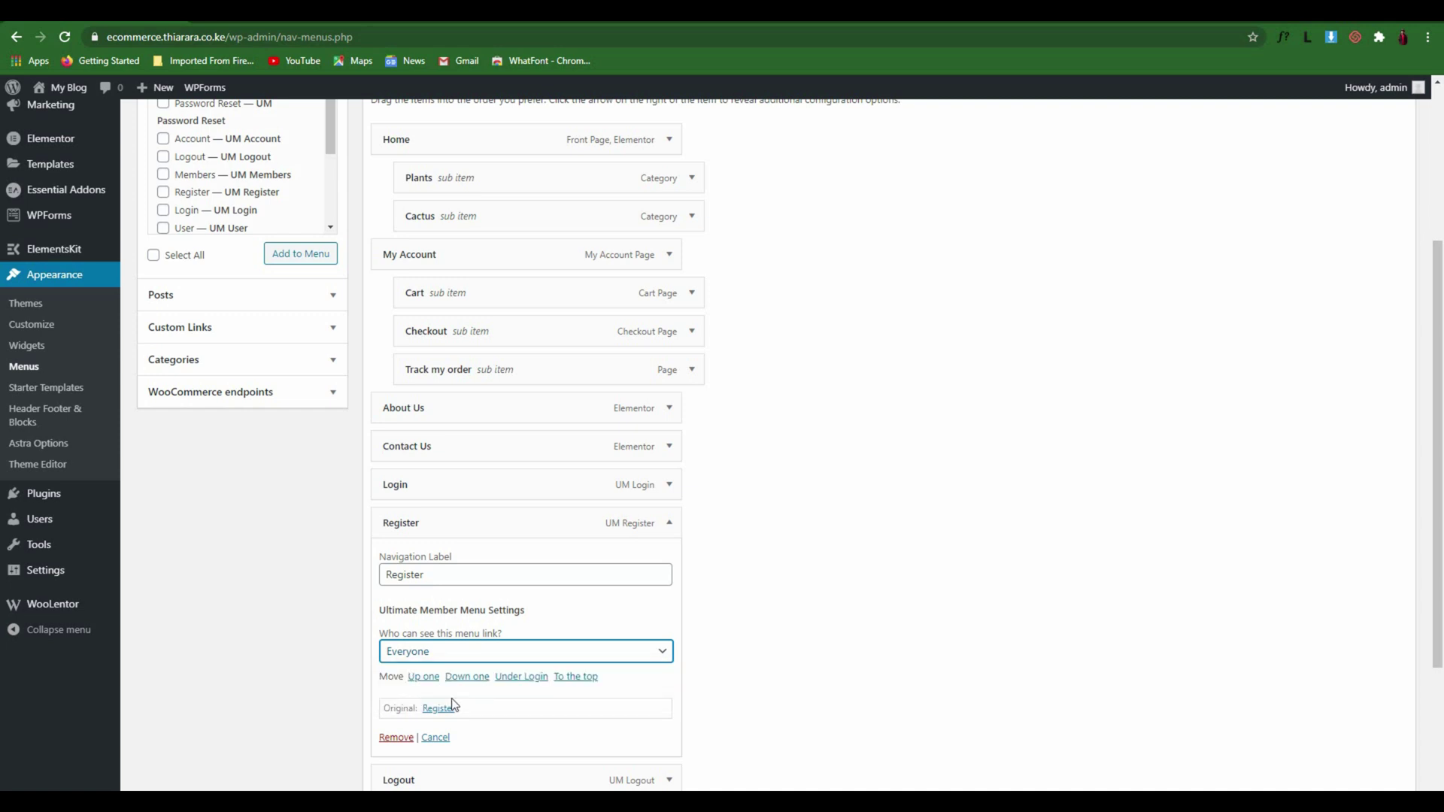
pyautogui.click(499, 656)
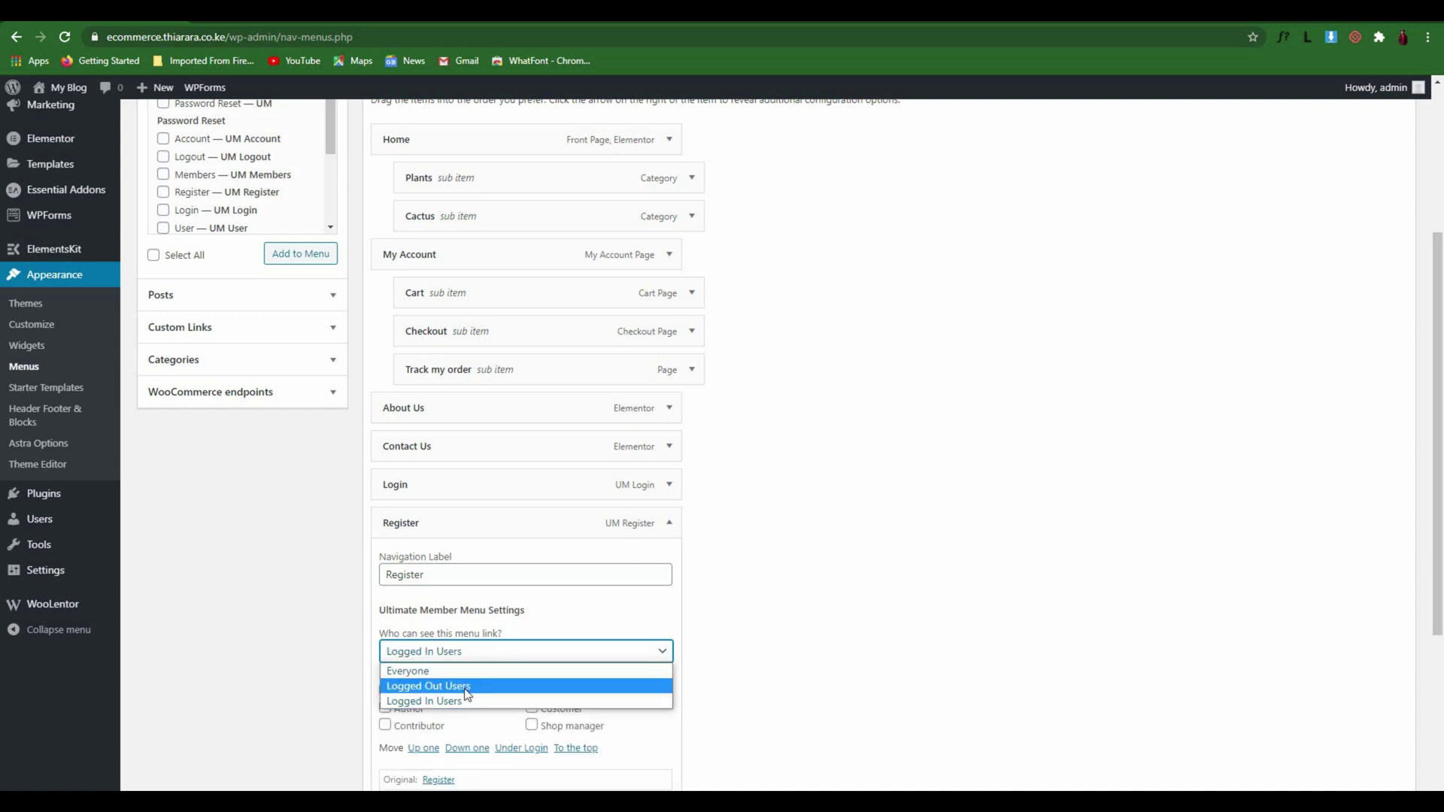
pyautogui.click(466, 686)
pyautogui.scroll(-1, 506, 668)
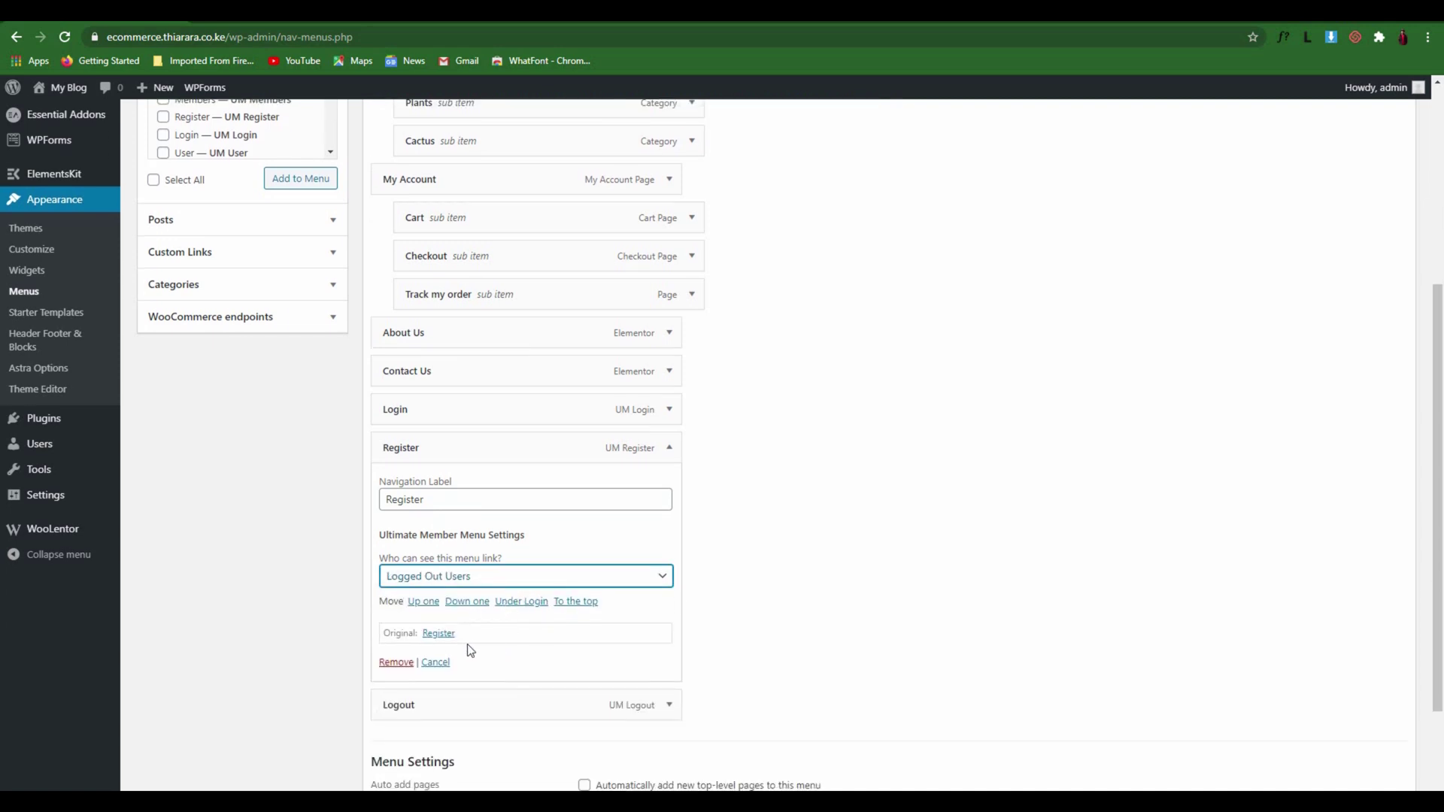
pyautogui.click(669, 448)
# - Set the Logout menu item's visibility to Logged In Users
pyautogui.click(669, 560)
pyautogui.scroll(-2, 420, 489)
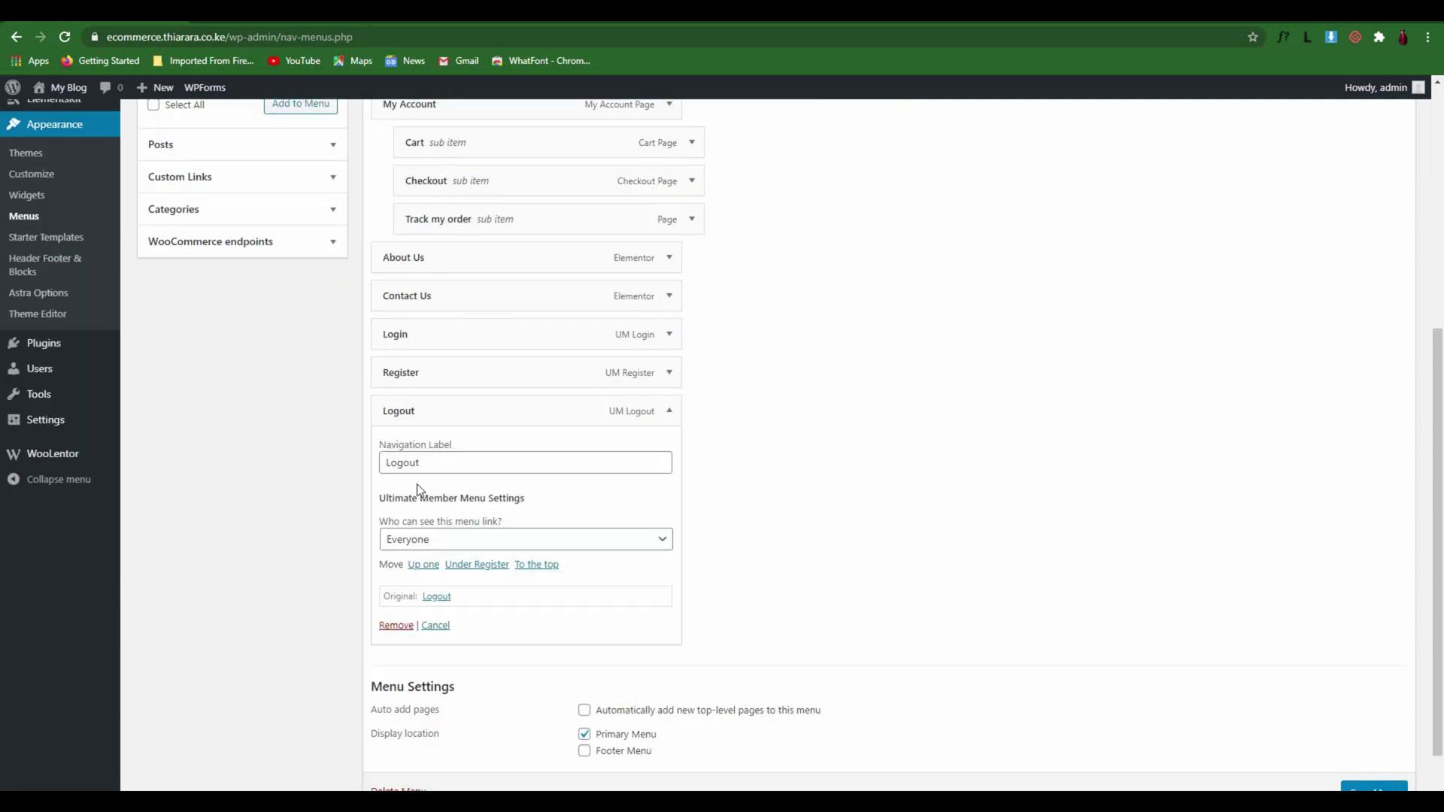
pyautogui.click(461, 540)
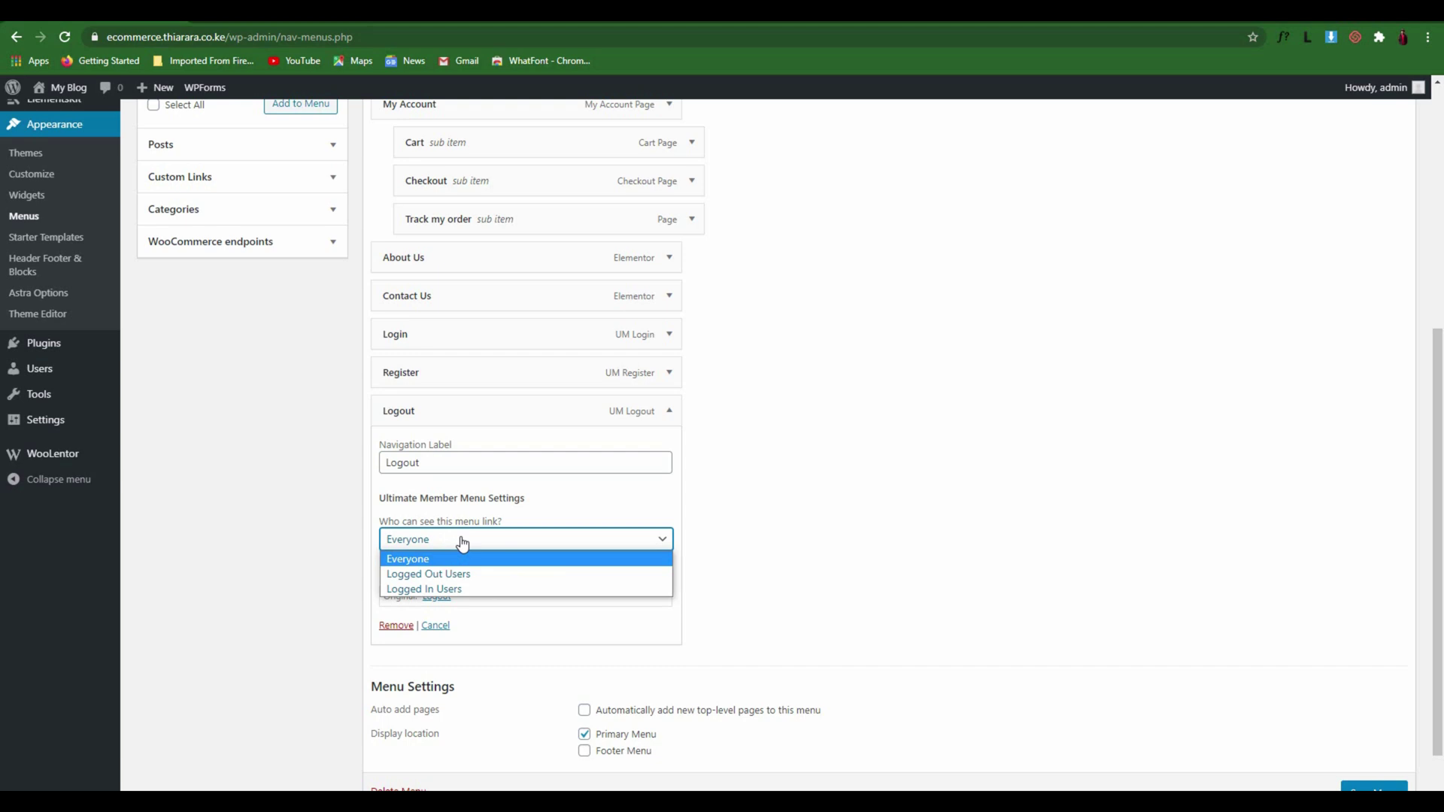
pyautogui.click(458, 588)
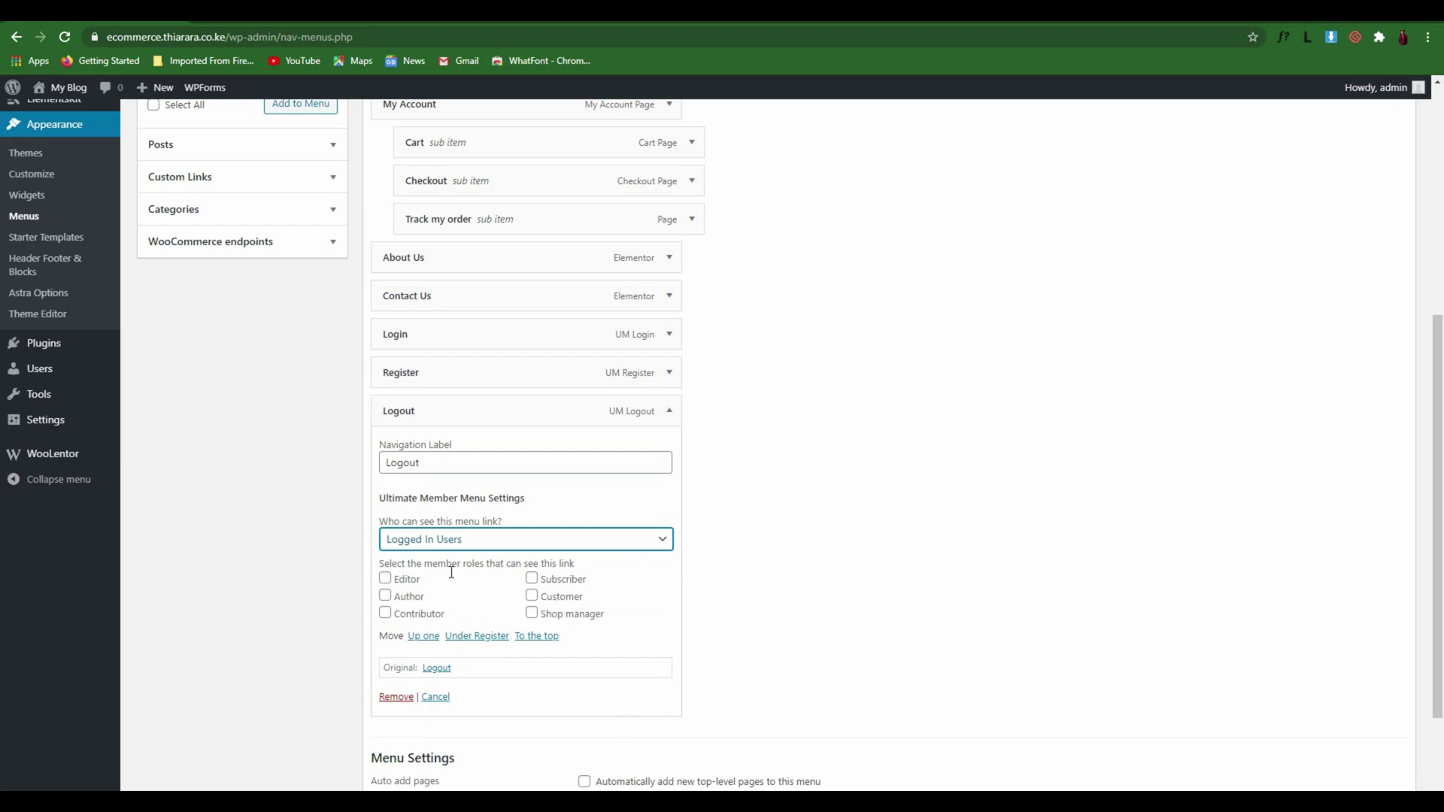
pyautogui.scroll(-2, 685, 635)
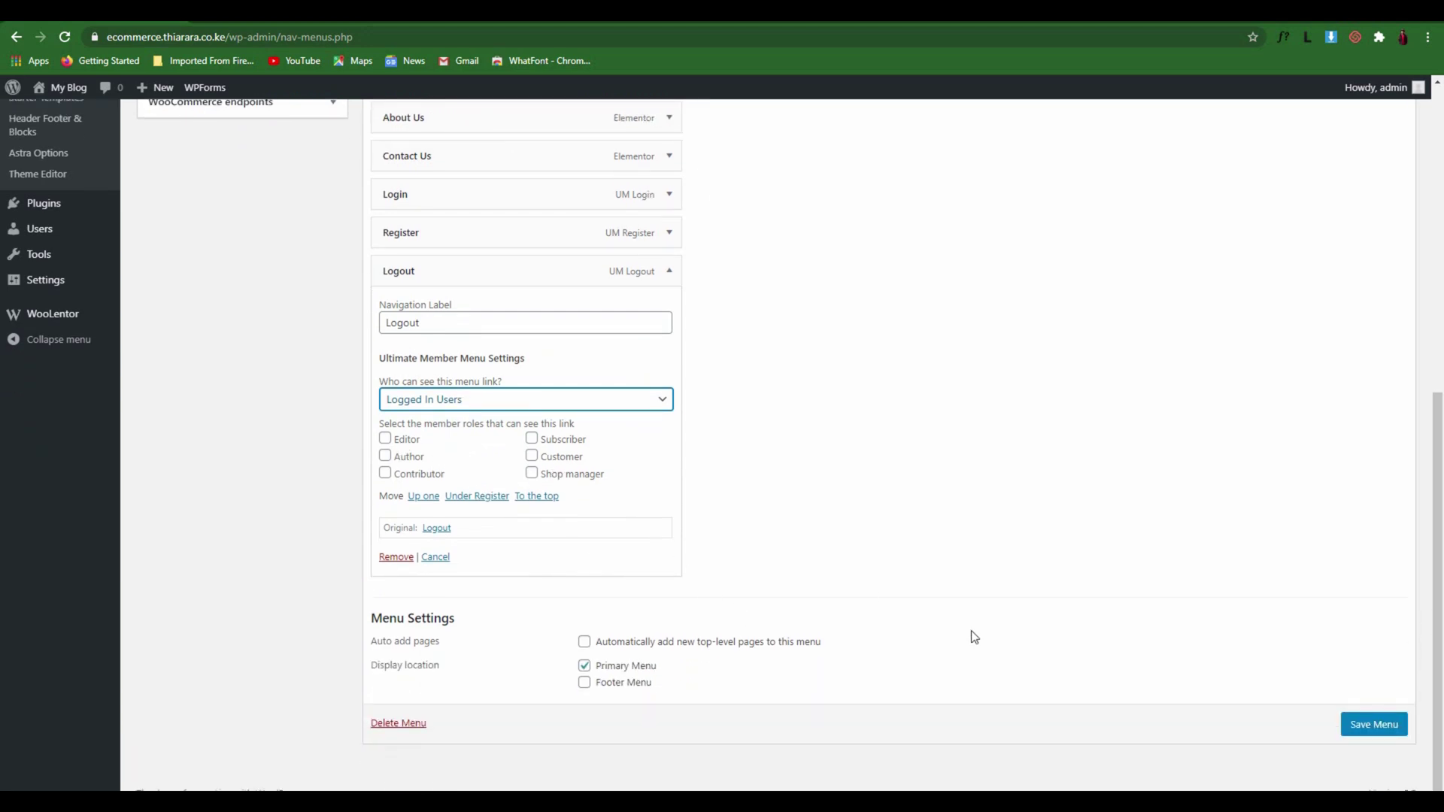
# - Save the Main Menu with Auto add pages left unchecked
pyautogui.click(1383, 730)
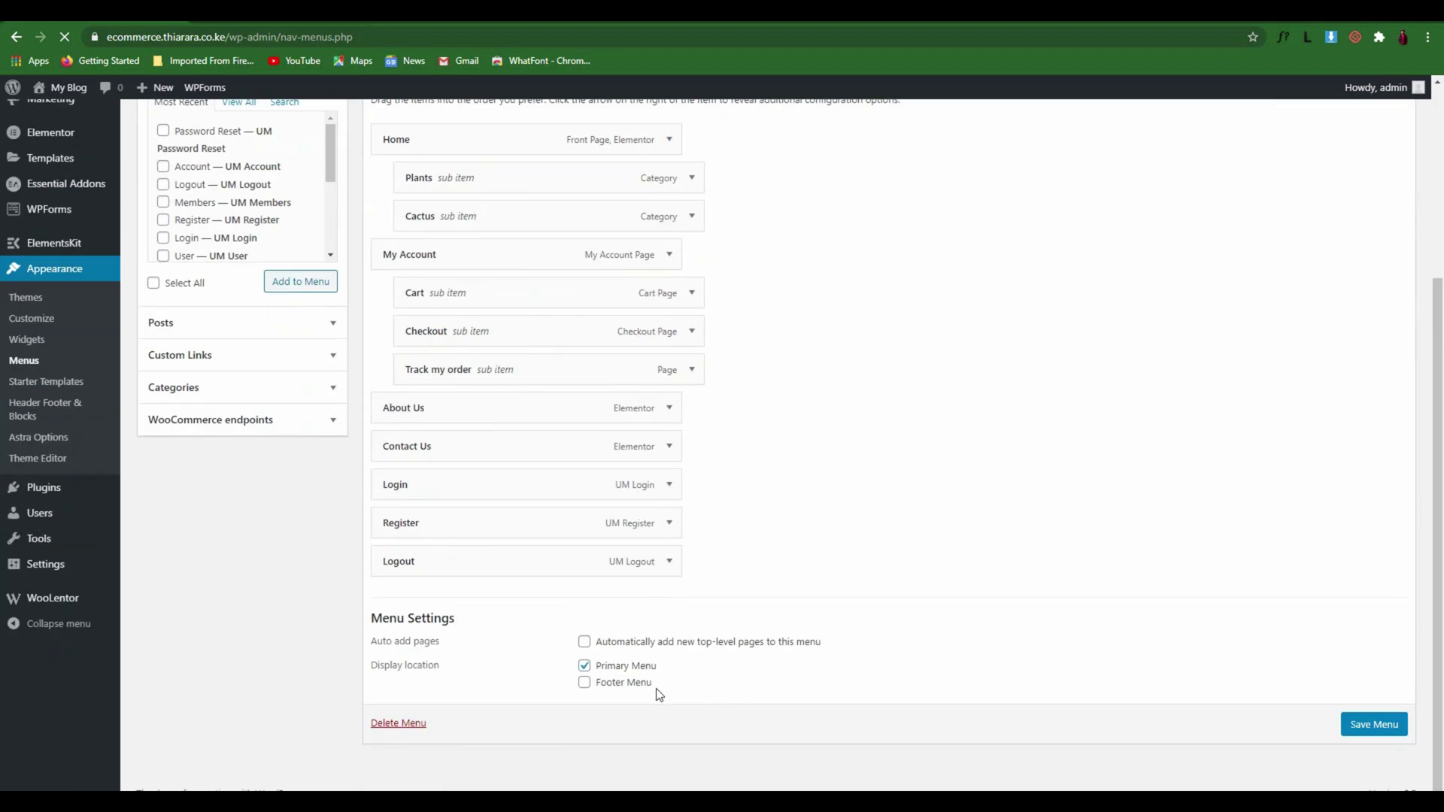
pyautogui.click(585, 681)
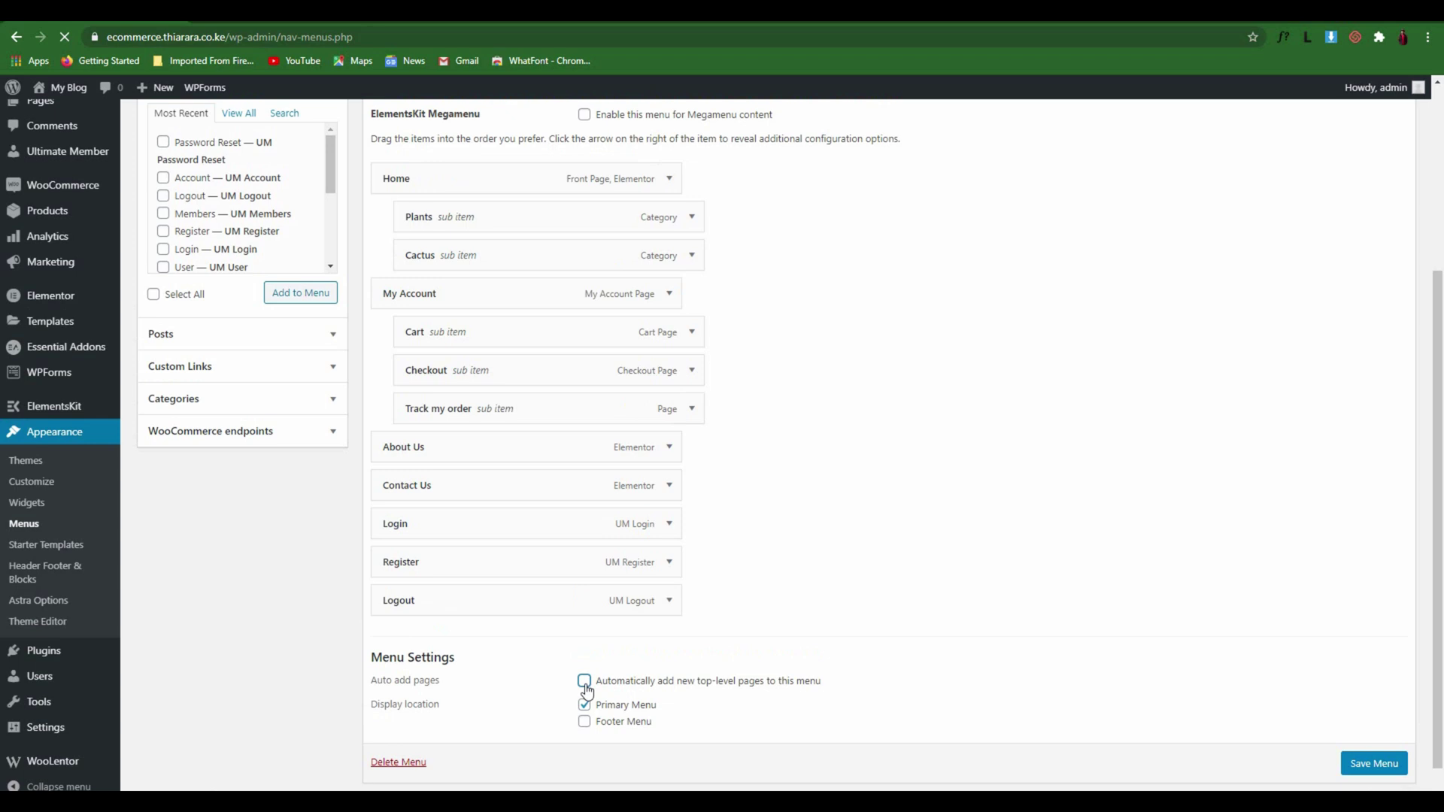
pyautogui.click(585, 721)
pyautogui.click(584, 682)
pyautogui.click(1367, 764)
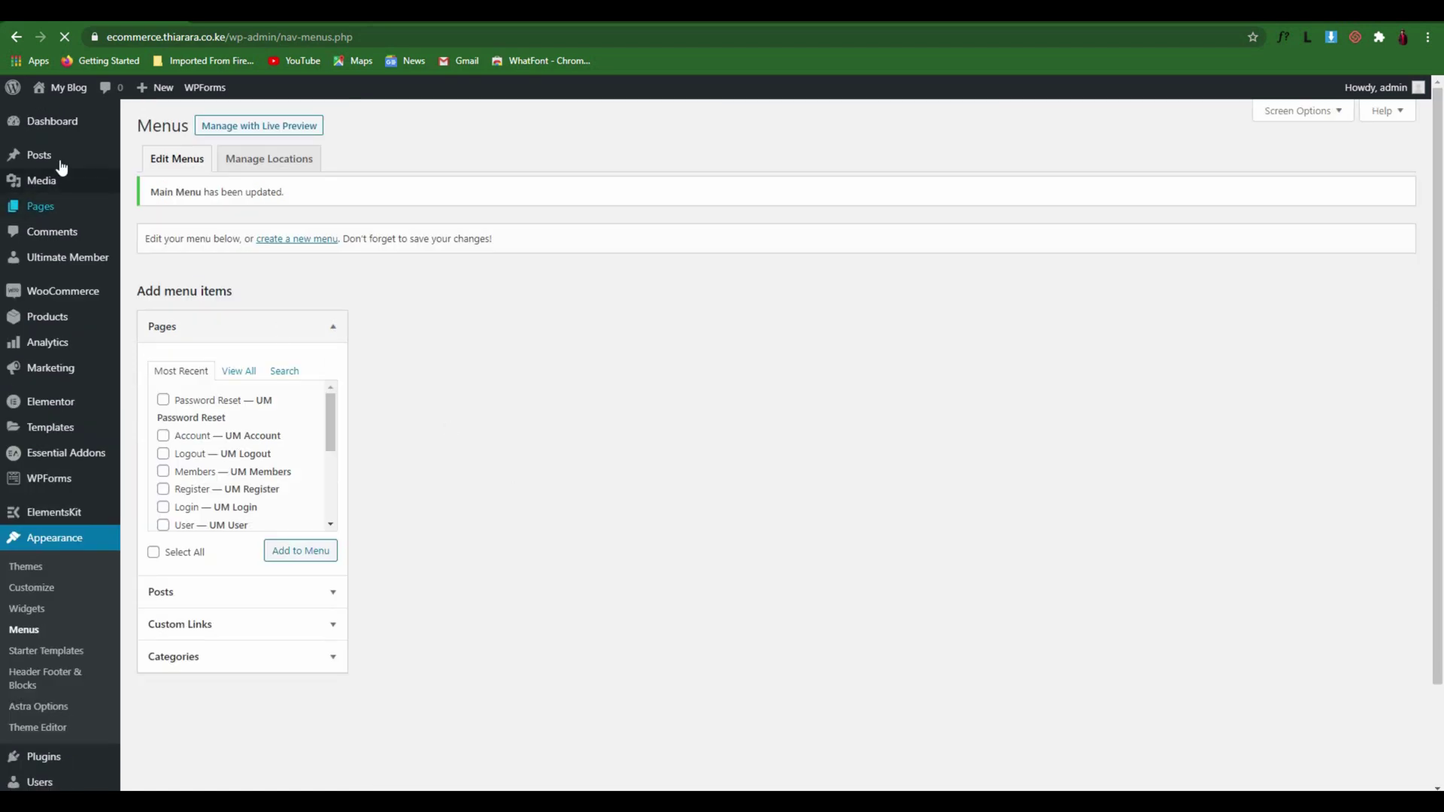
pyautogui.moveTo(62, 94)
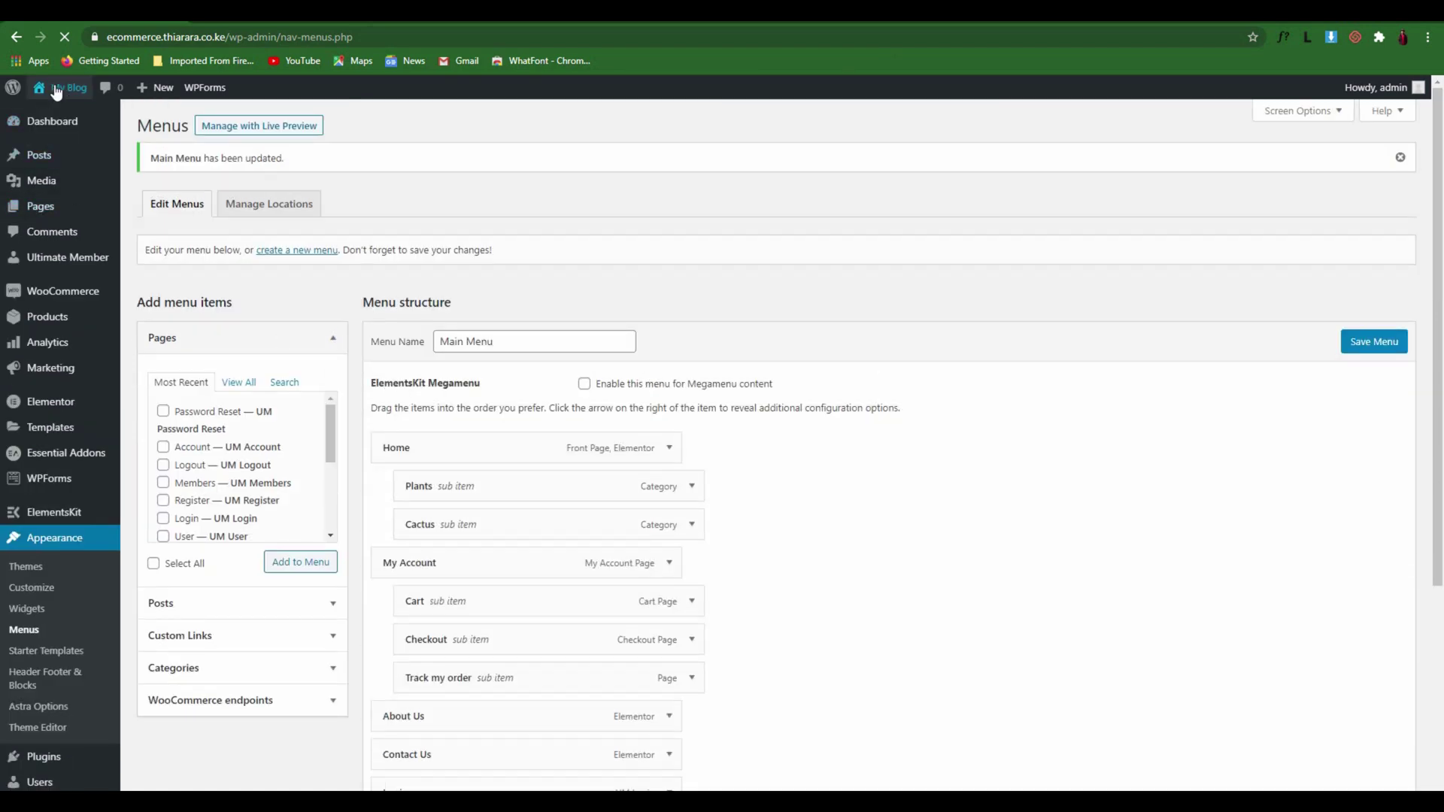
pyautogui.rightClick(68, 89)
# - Open the live site in an incognito window, go to Login from the menu, then Register
pyautogui.click(100, 94)
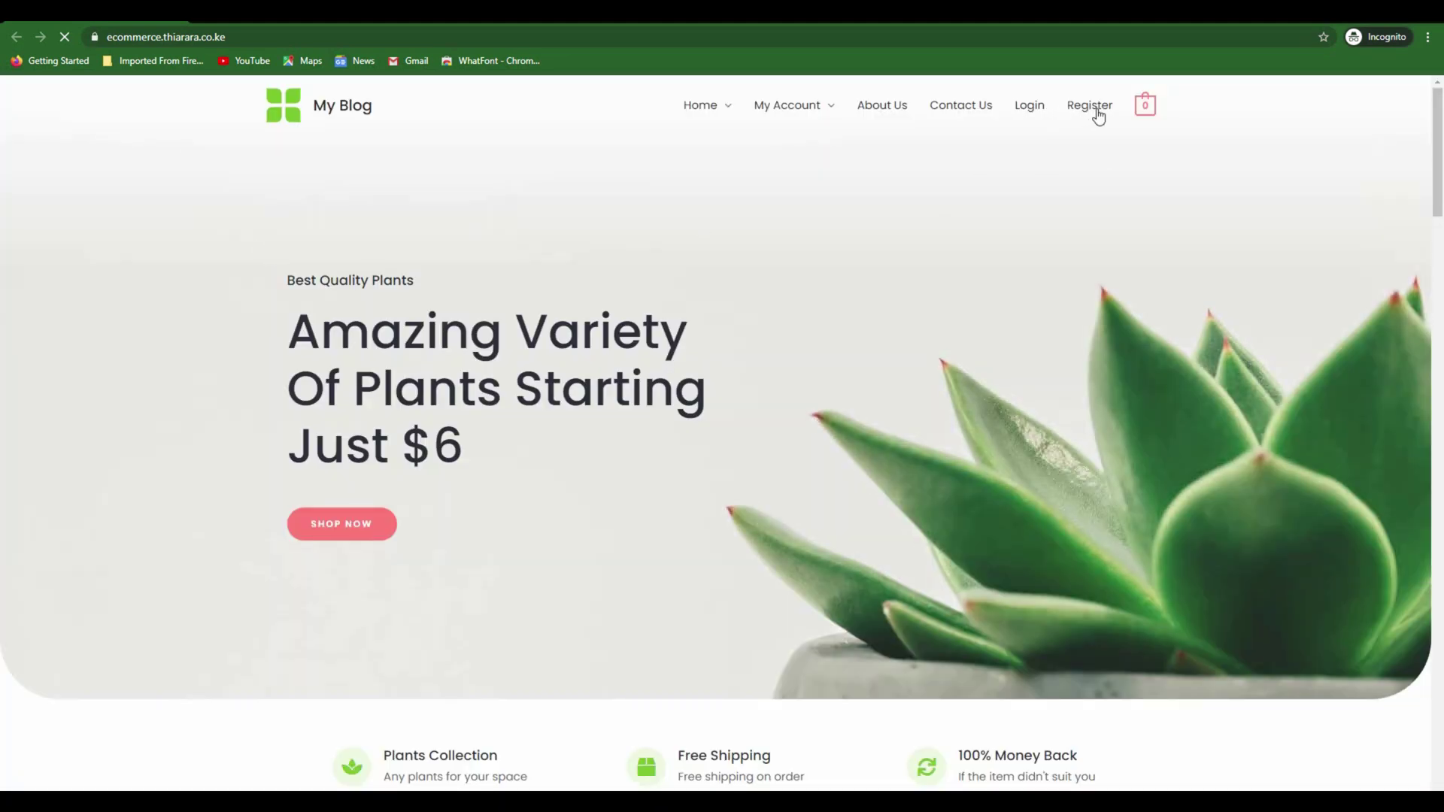
pyautogui.click(1033, 112)
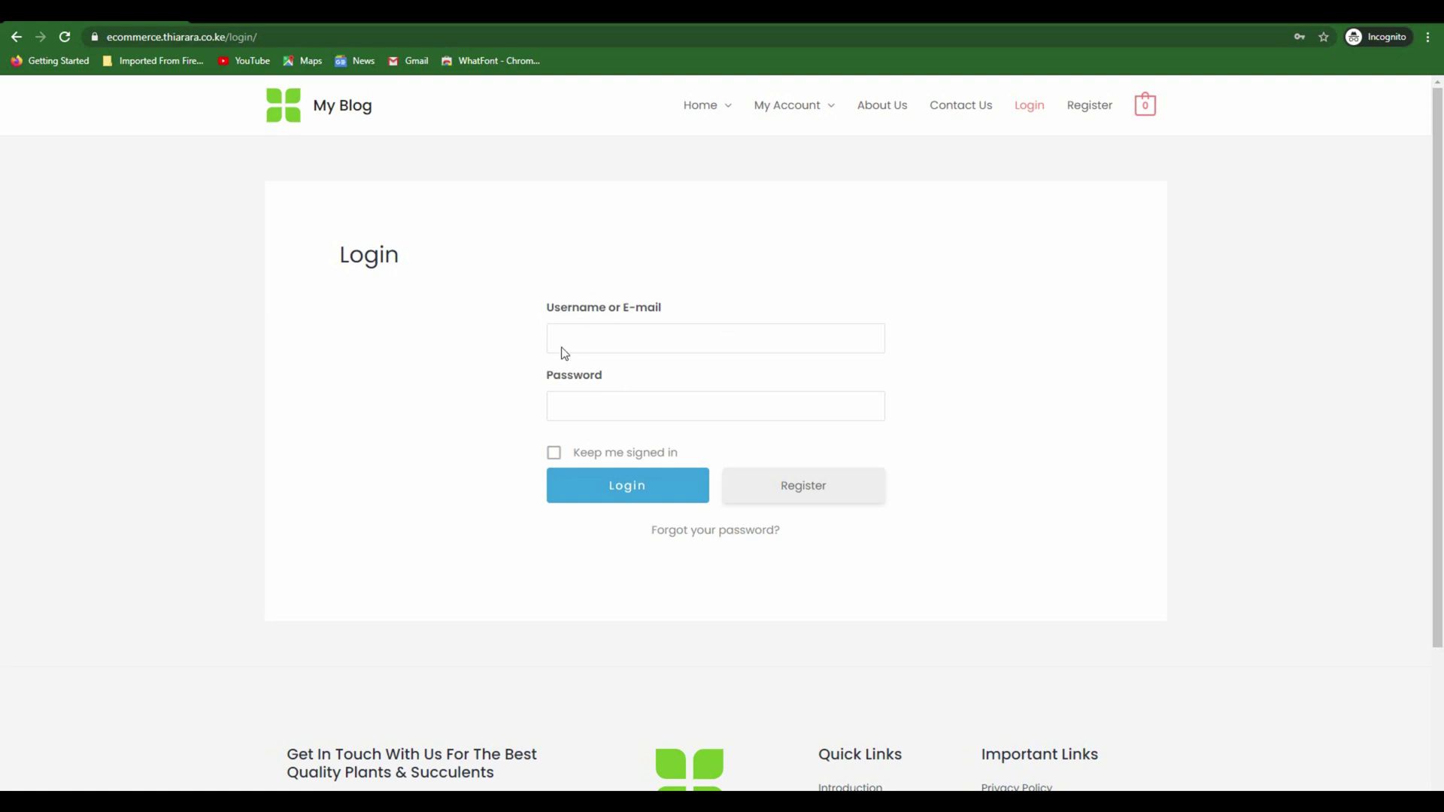
pyautogui.click(571, 342)
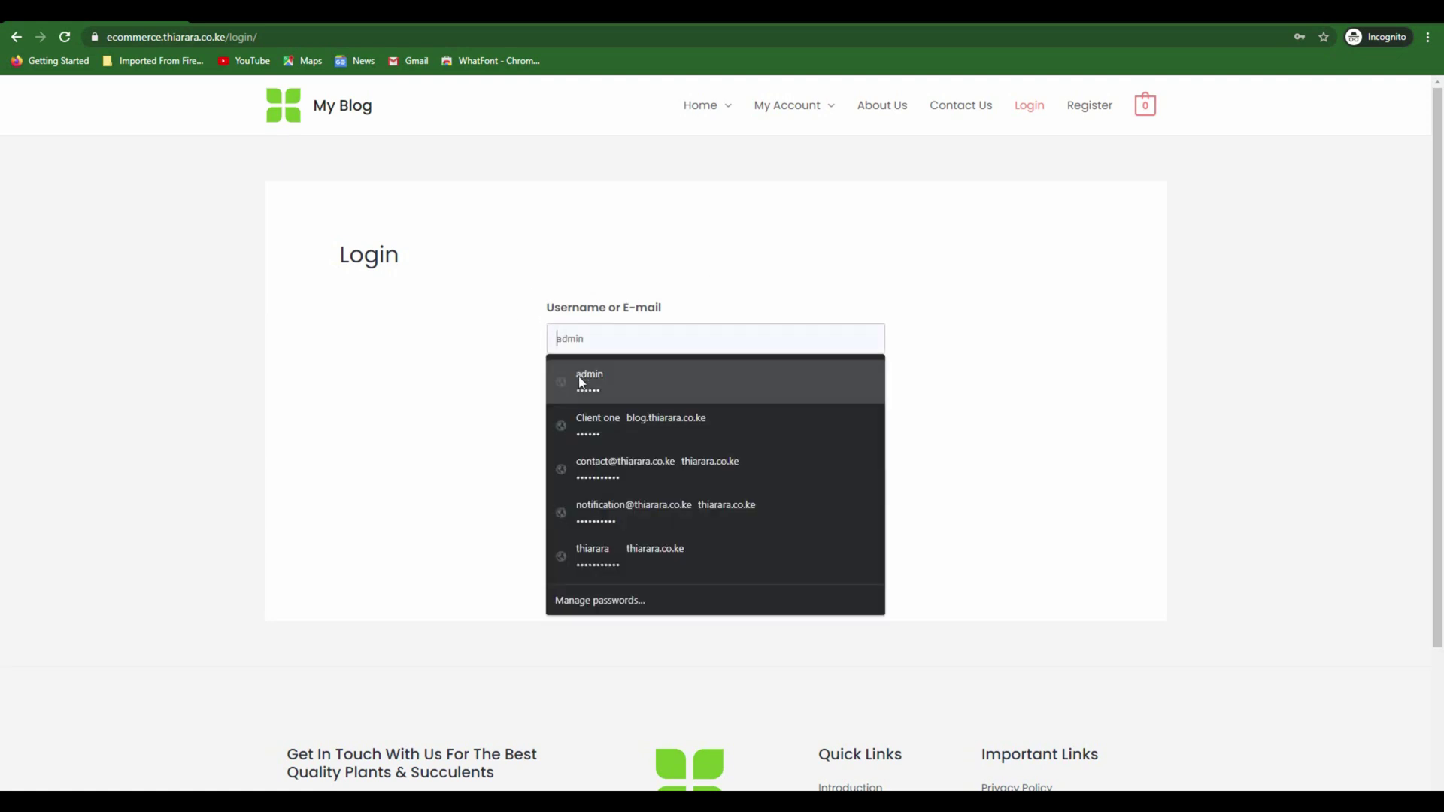
pyautogui.click(513, 368)
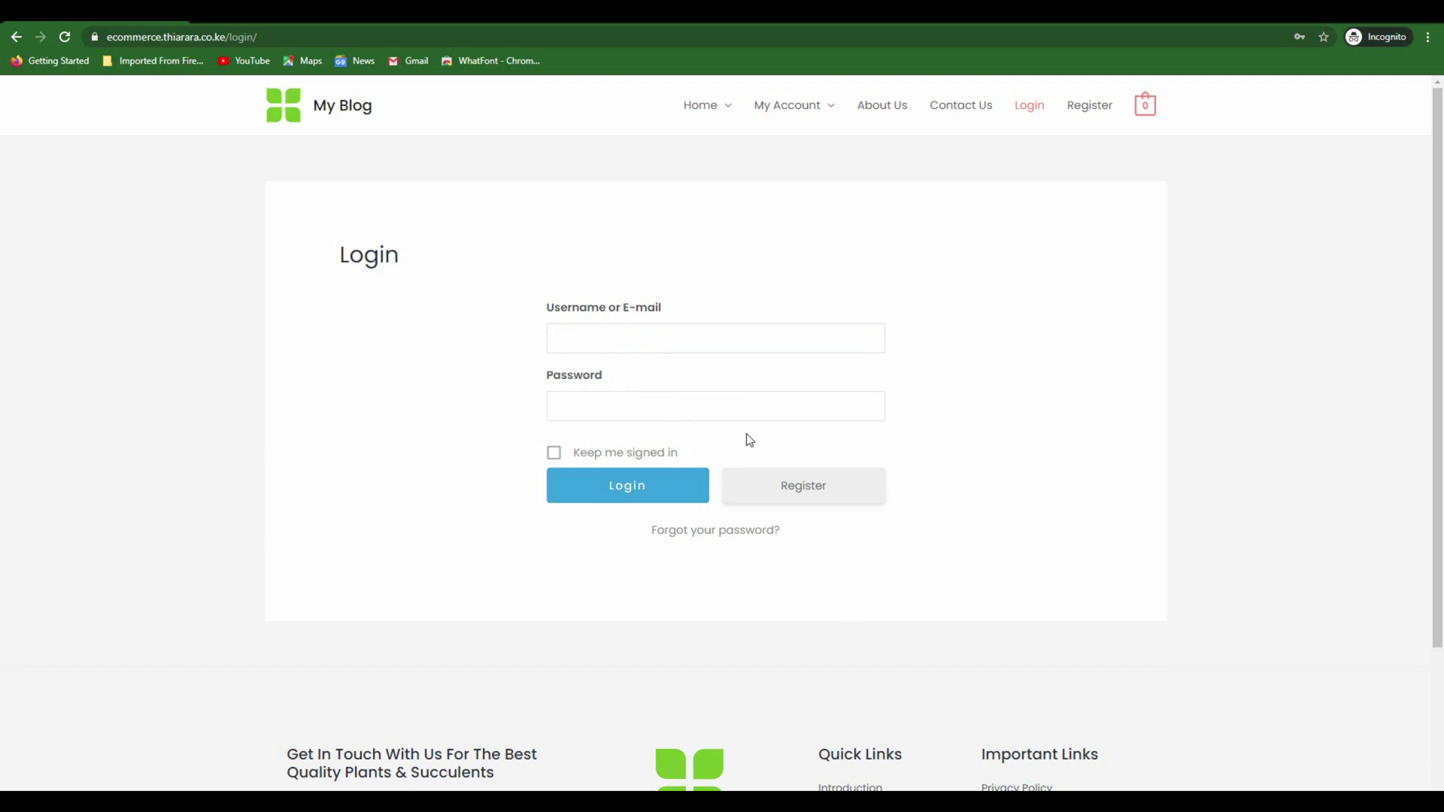
pyautogui.click(798, 495)
# - Scroll through the sign-up form's fields, then return to the Login page
pyautogui.scroll(-2, 665, 380)
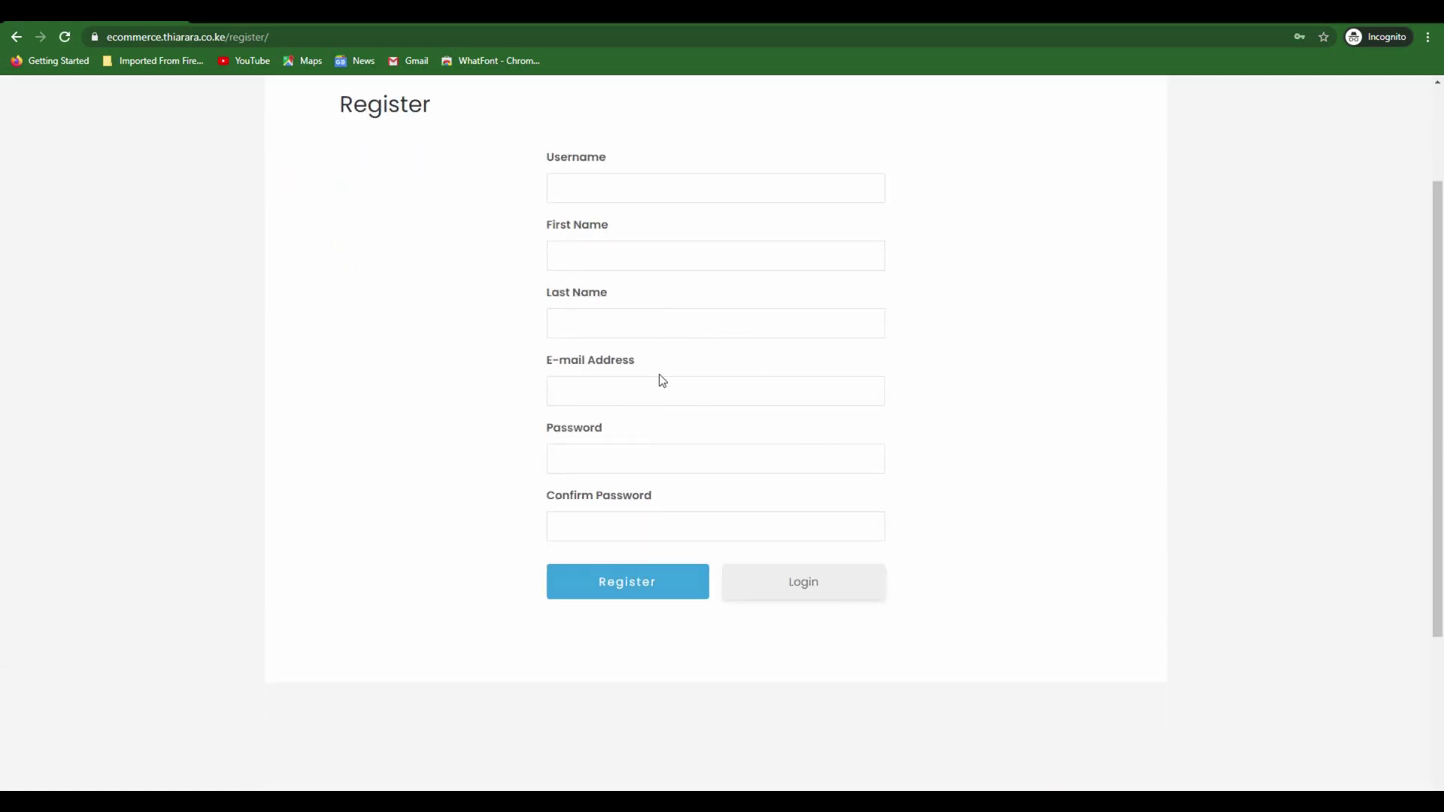
pyautogui.scroll(2, 639, 419)
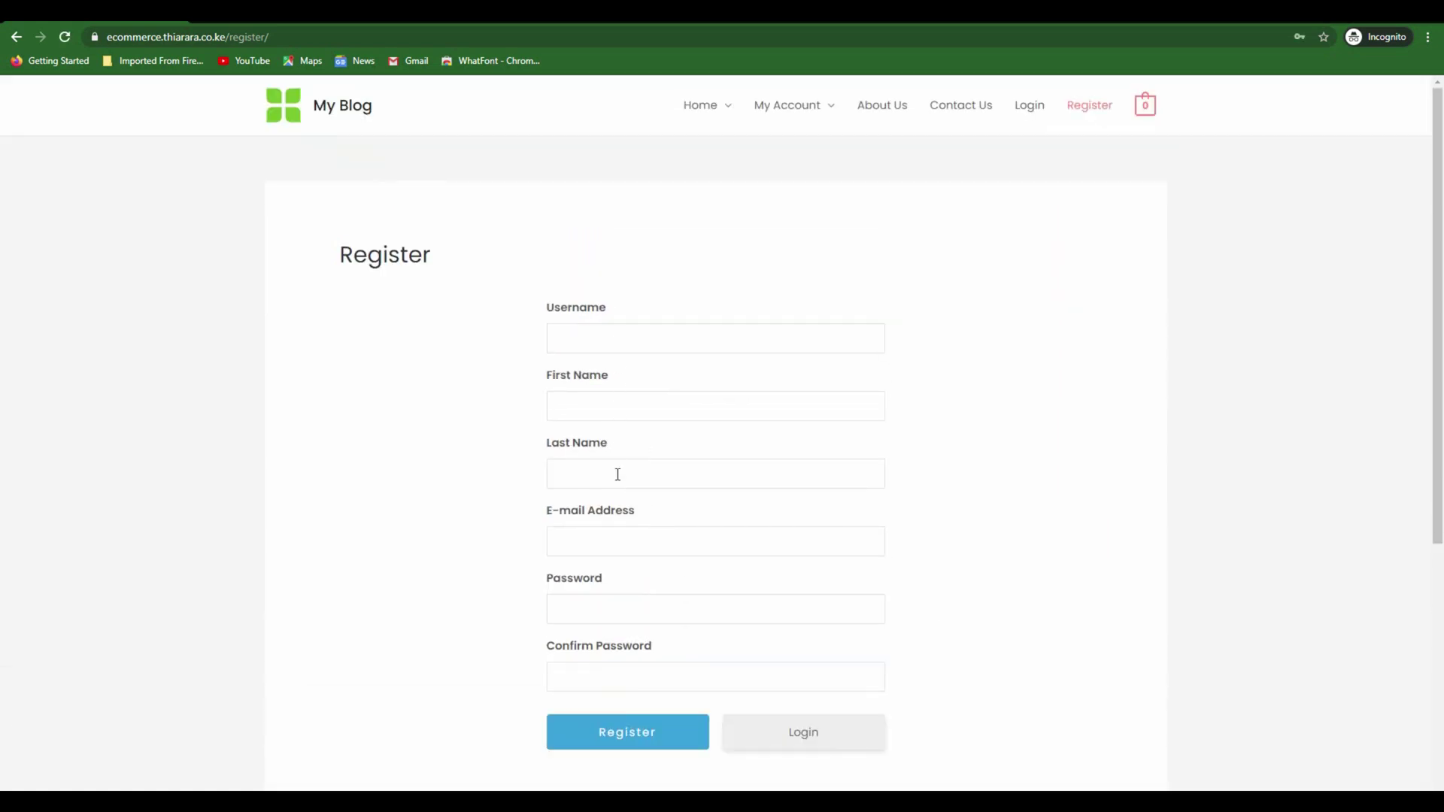
pyautogui.scroll(-4, 617, 474)
pyautogui.scroll(4, 644, 499)
pyautogui.scroll(-4, 683, 493)
pyautogui.scroll(3, 752, 489)
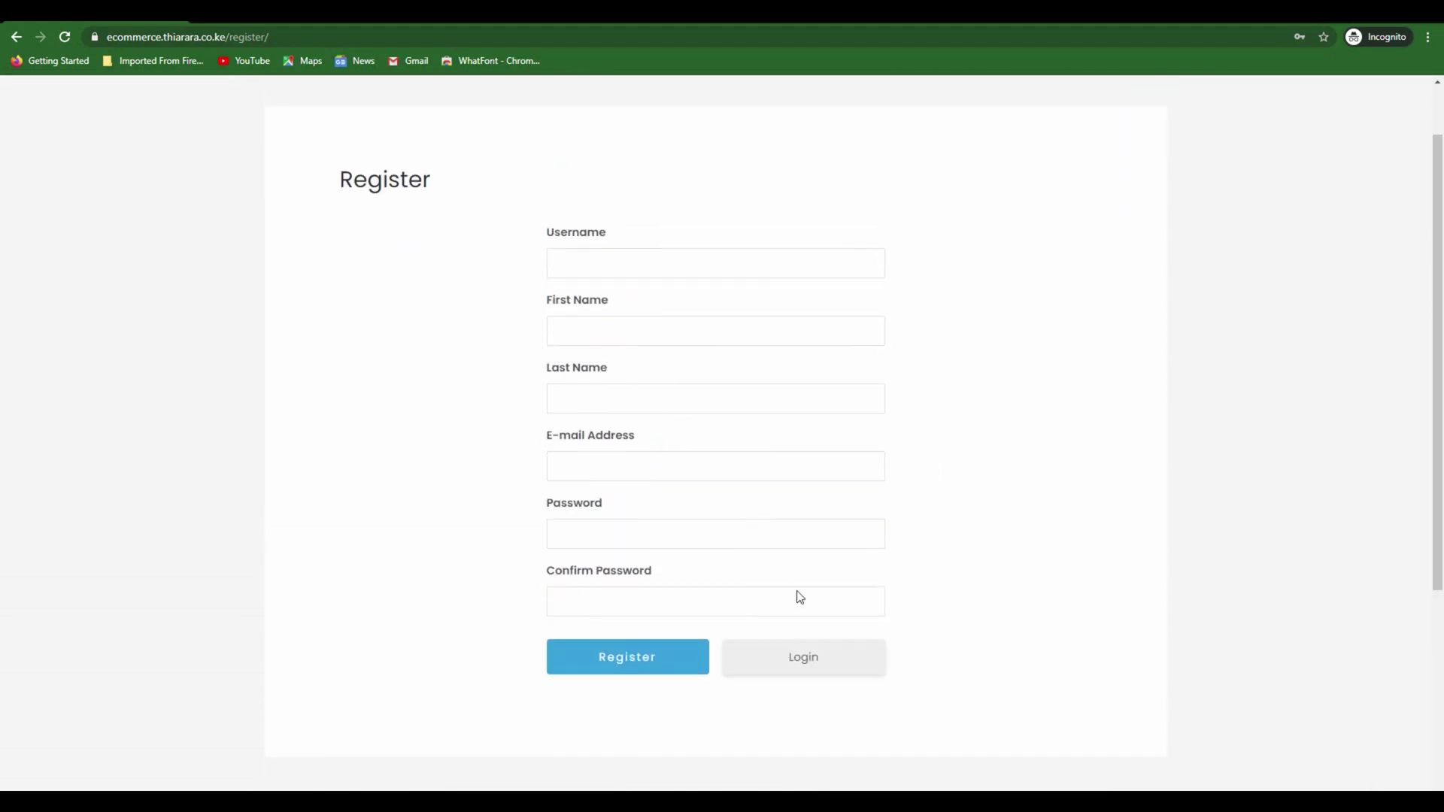
pyautogui.click(802, 660)
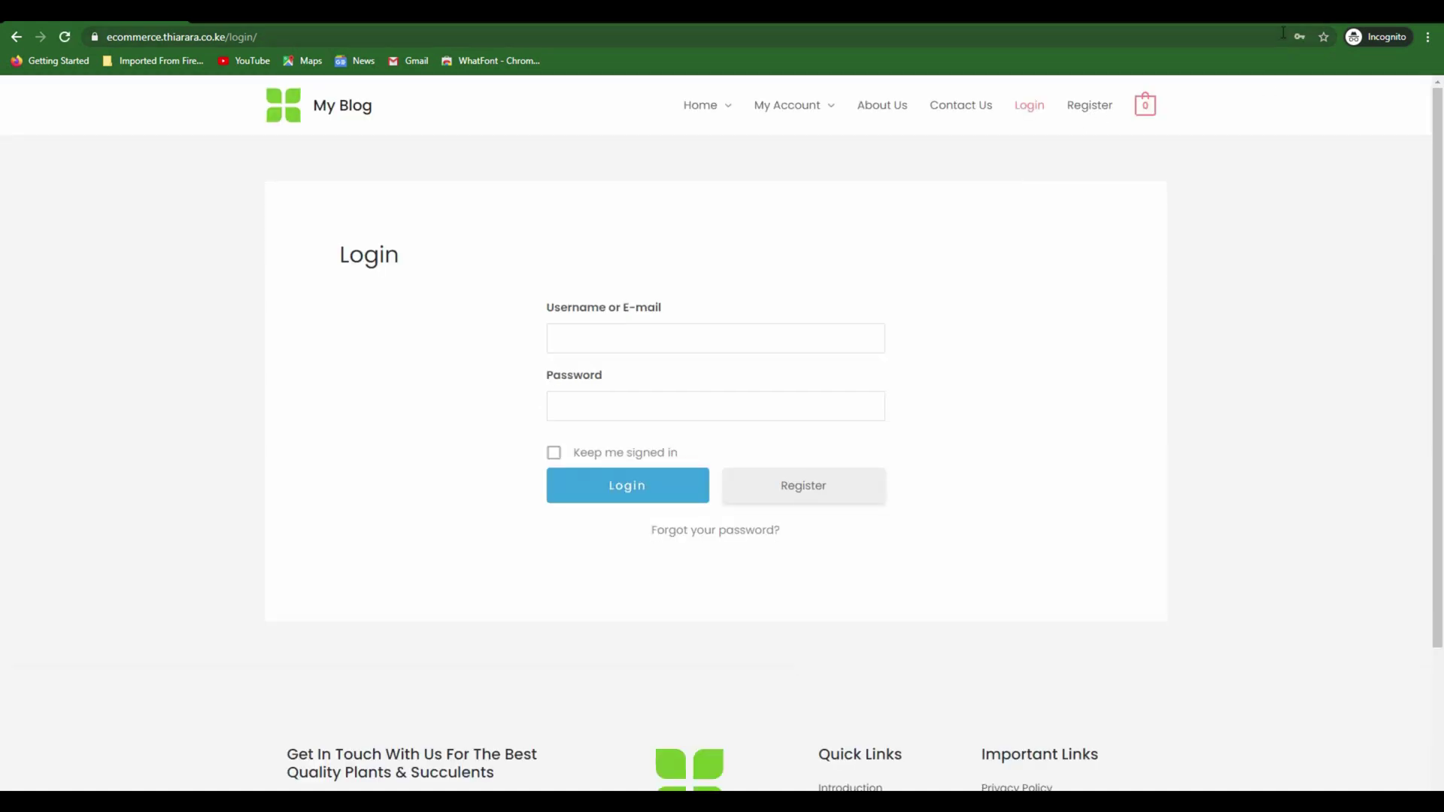
# - In the admin window, visit the live site as the logged-in admin and check its Logout menu item
pyautogui.hotkey('alt', 'Tab')
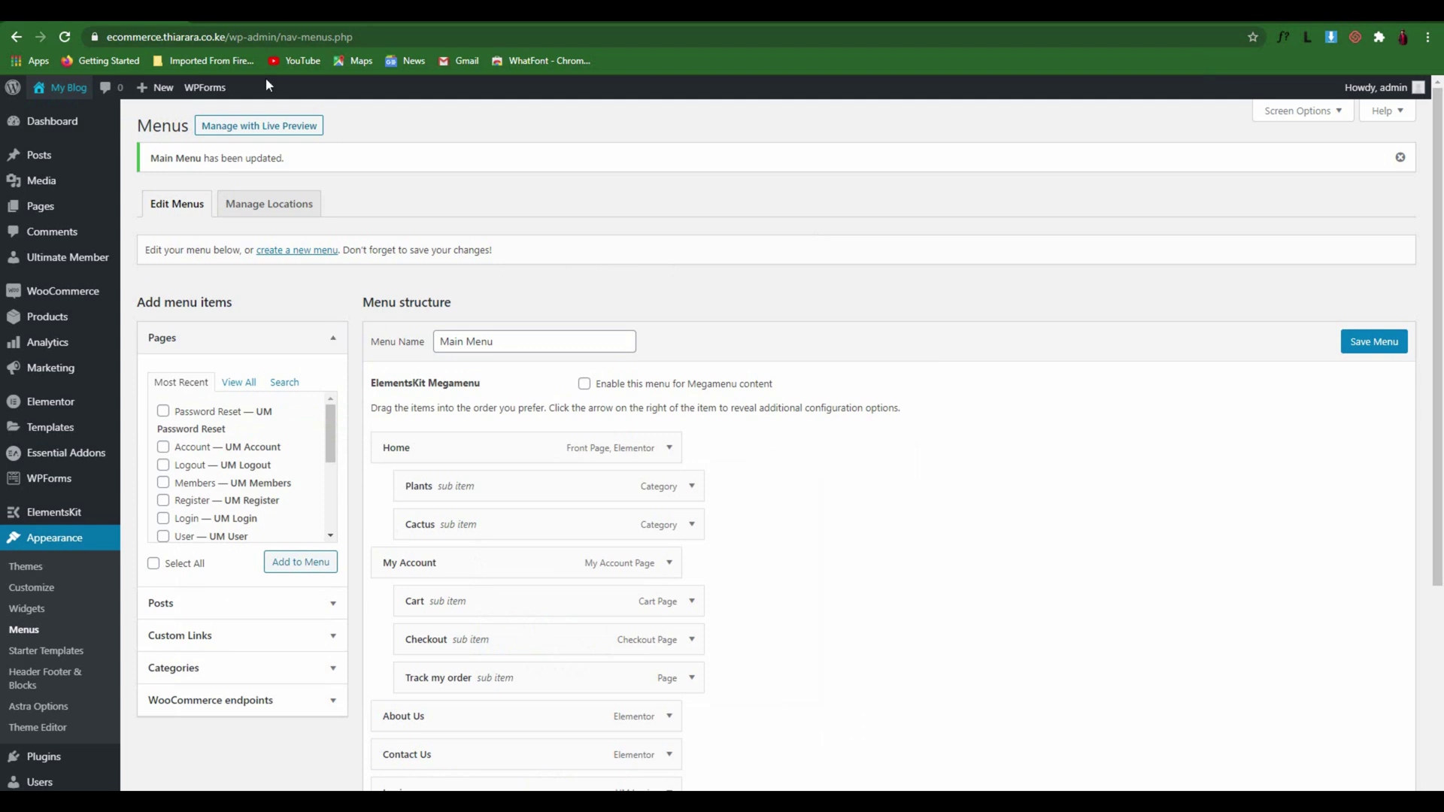
pyautogui.click(256, 21)
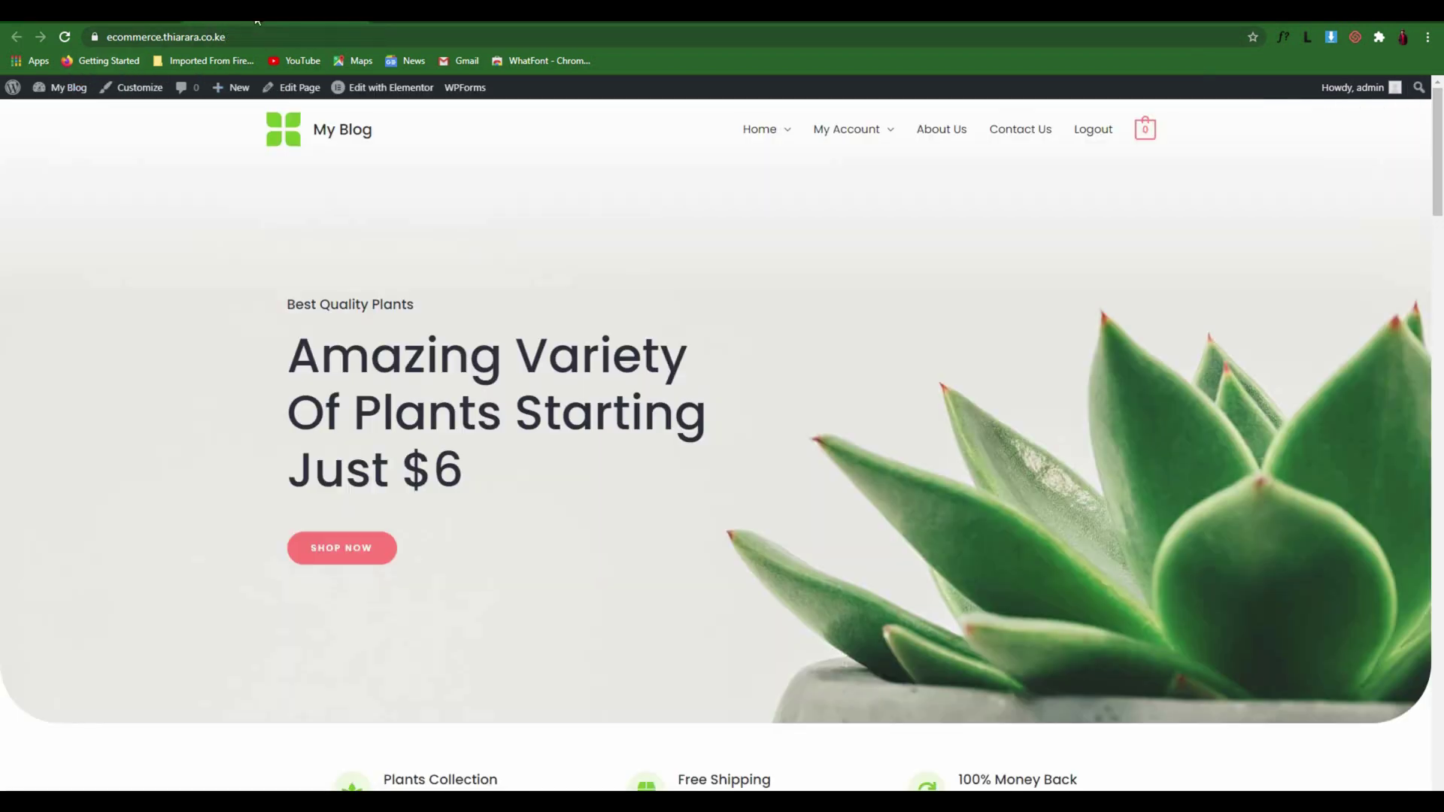
pyautogui.click(1092, 132)
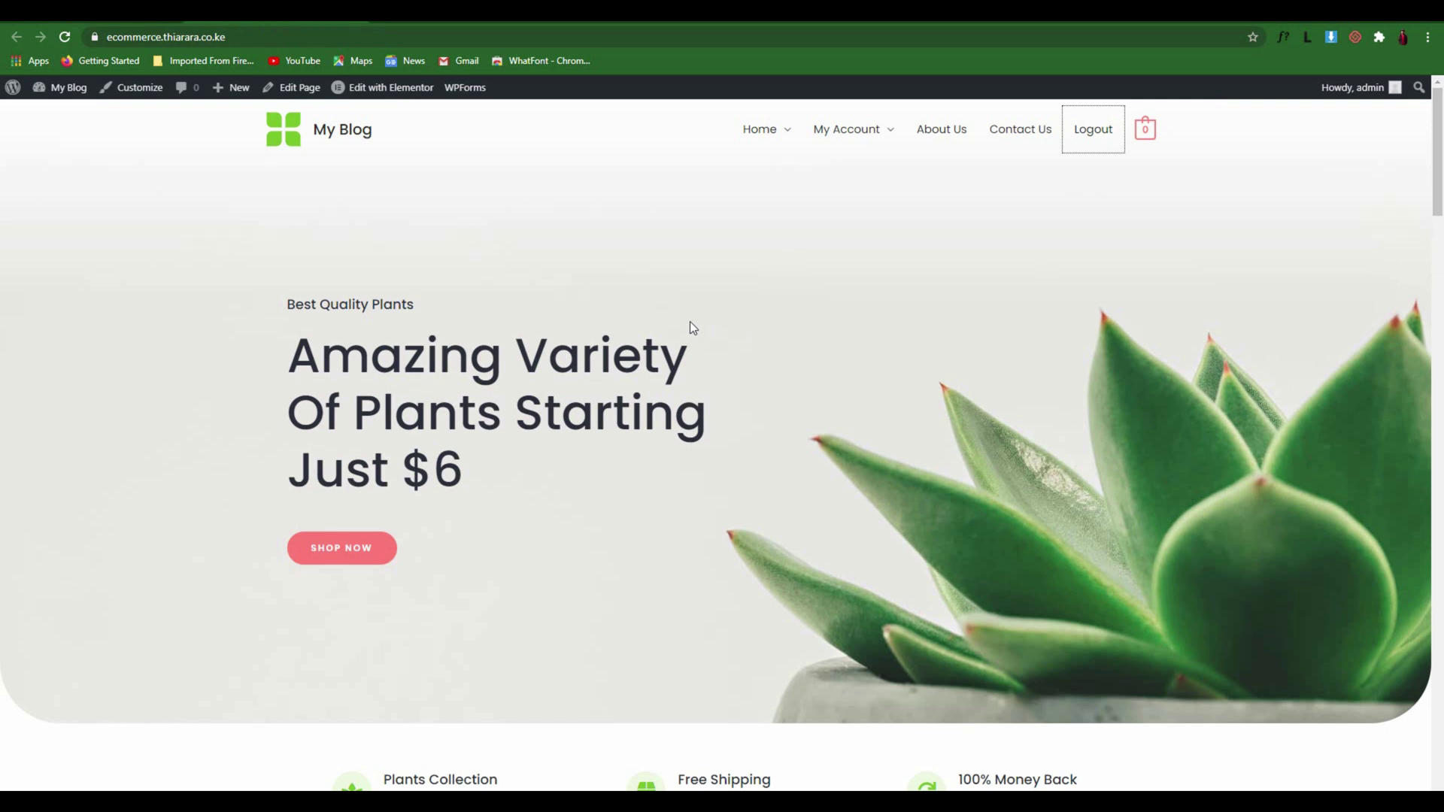